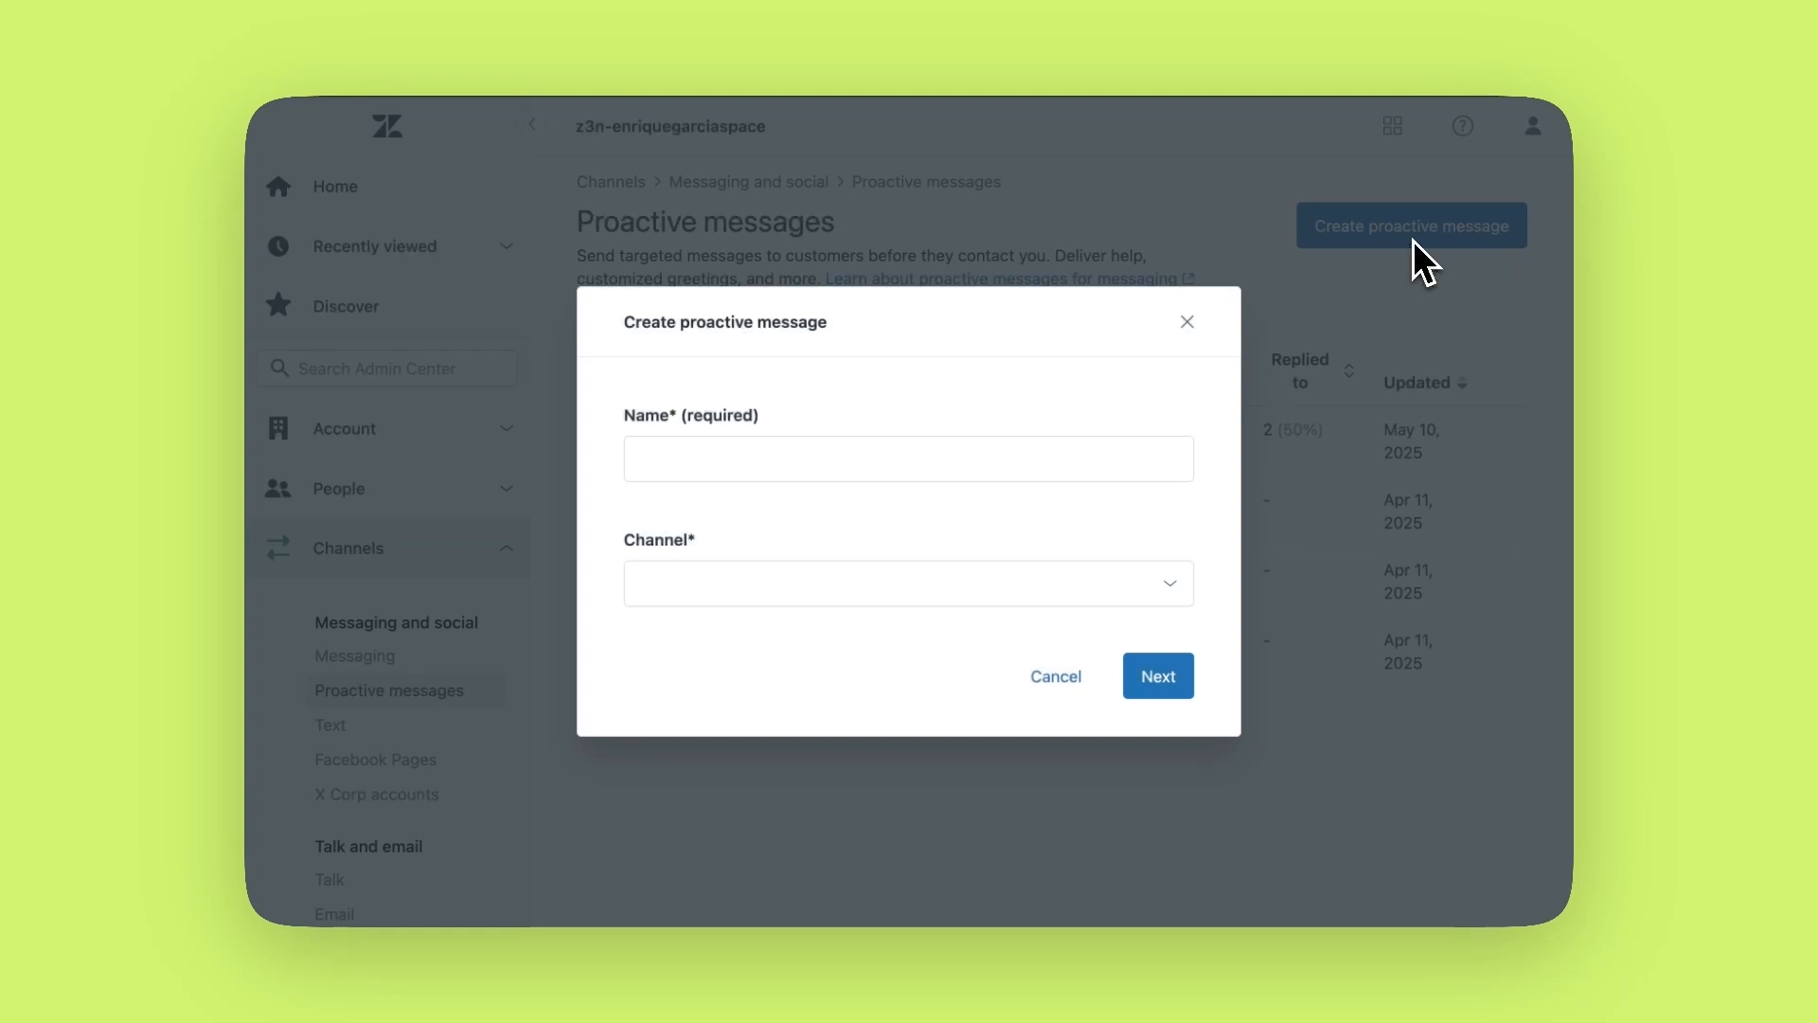
# Name the proactive message 'Pricing page greeting' and assign it to the Zendesk channel
pyautogui.click(852, 458)
pyautogui.write('Pr')
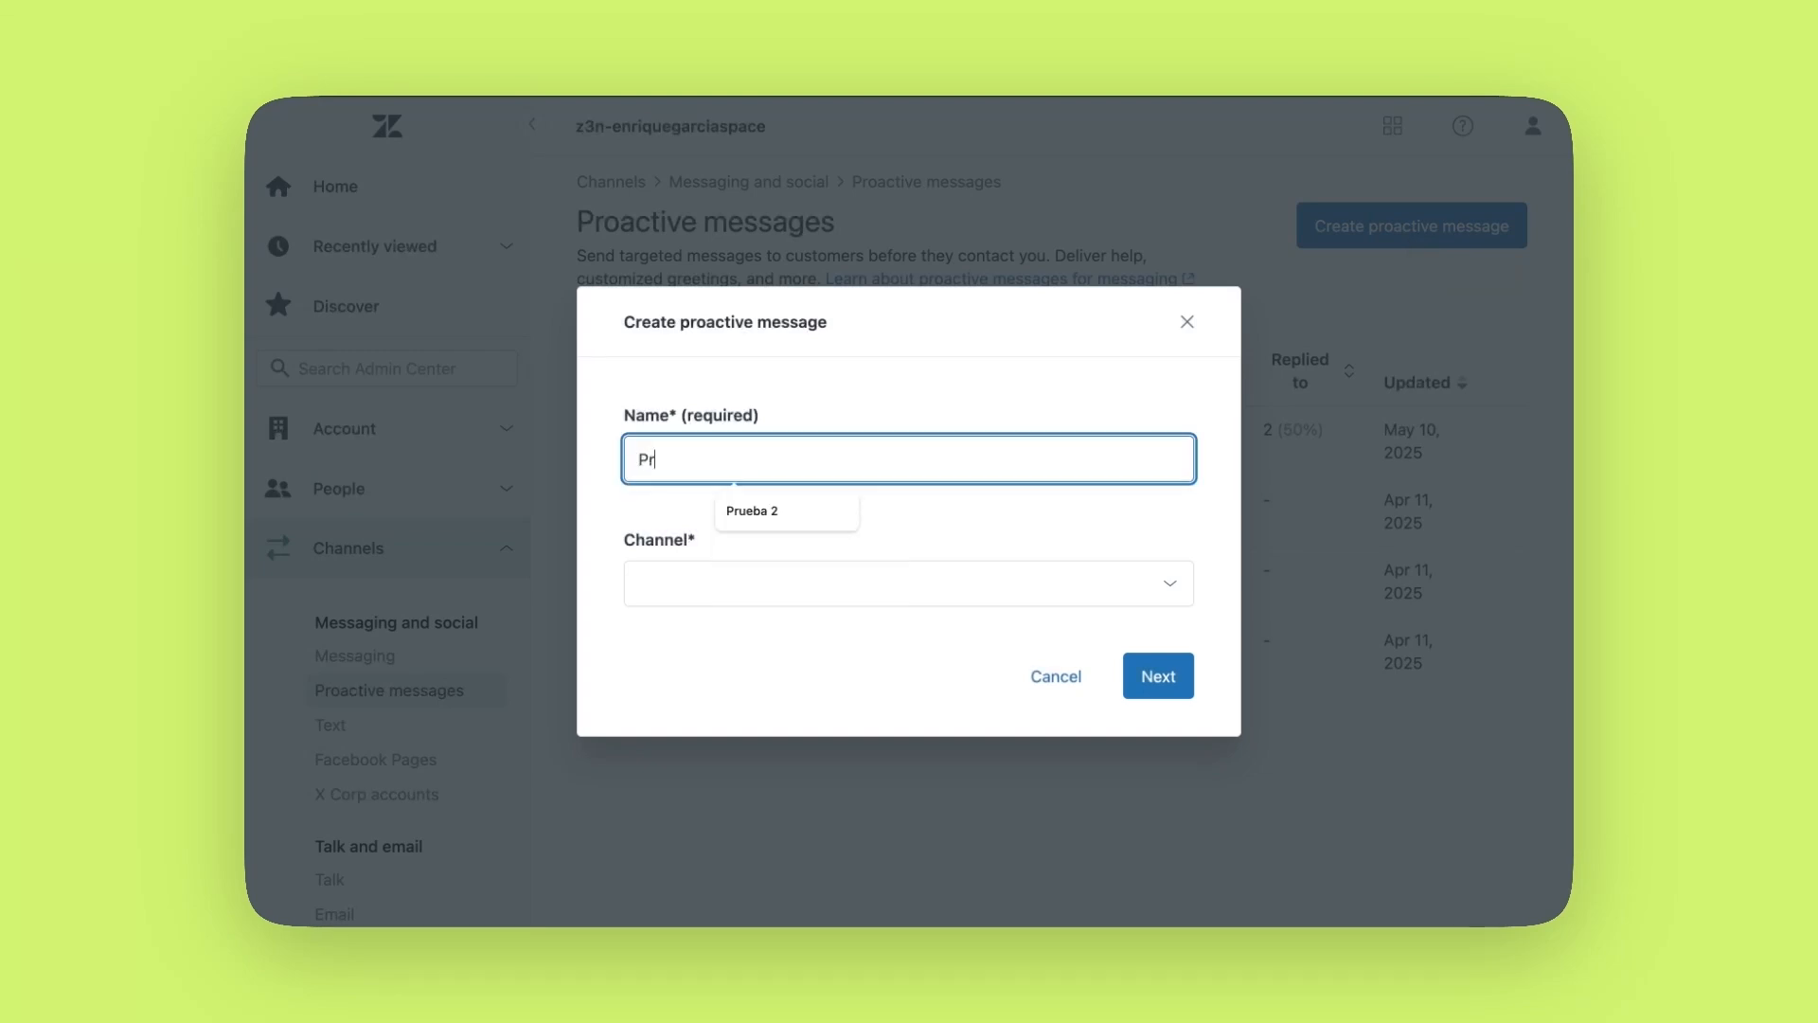
pyautogui.write('icing page greeting')
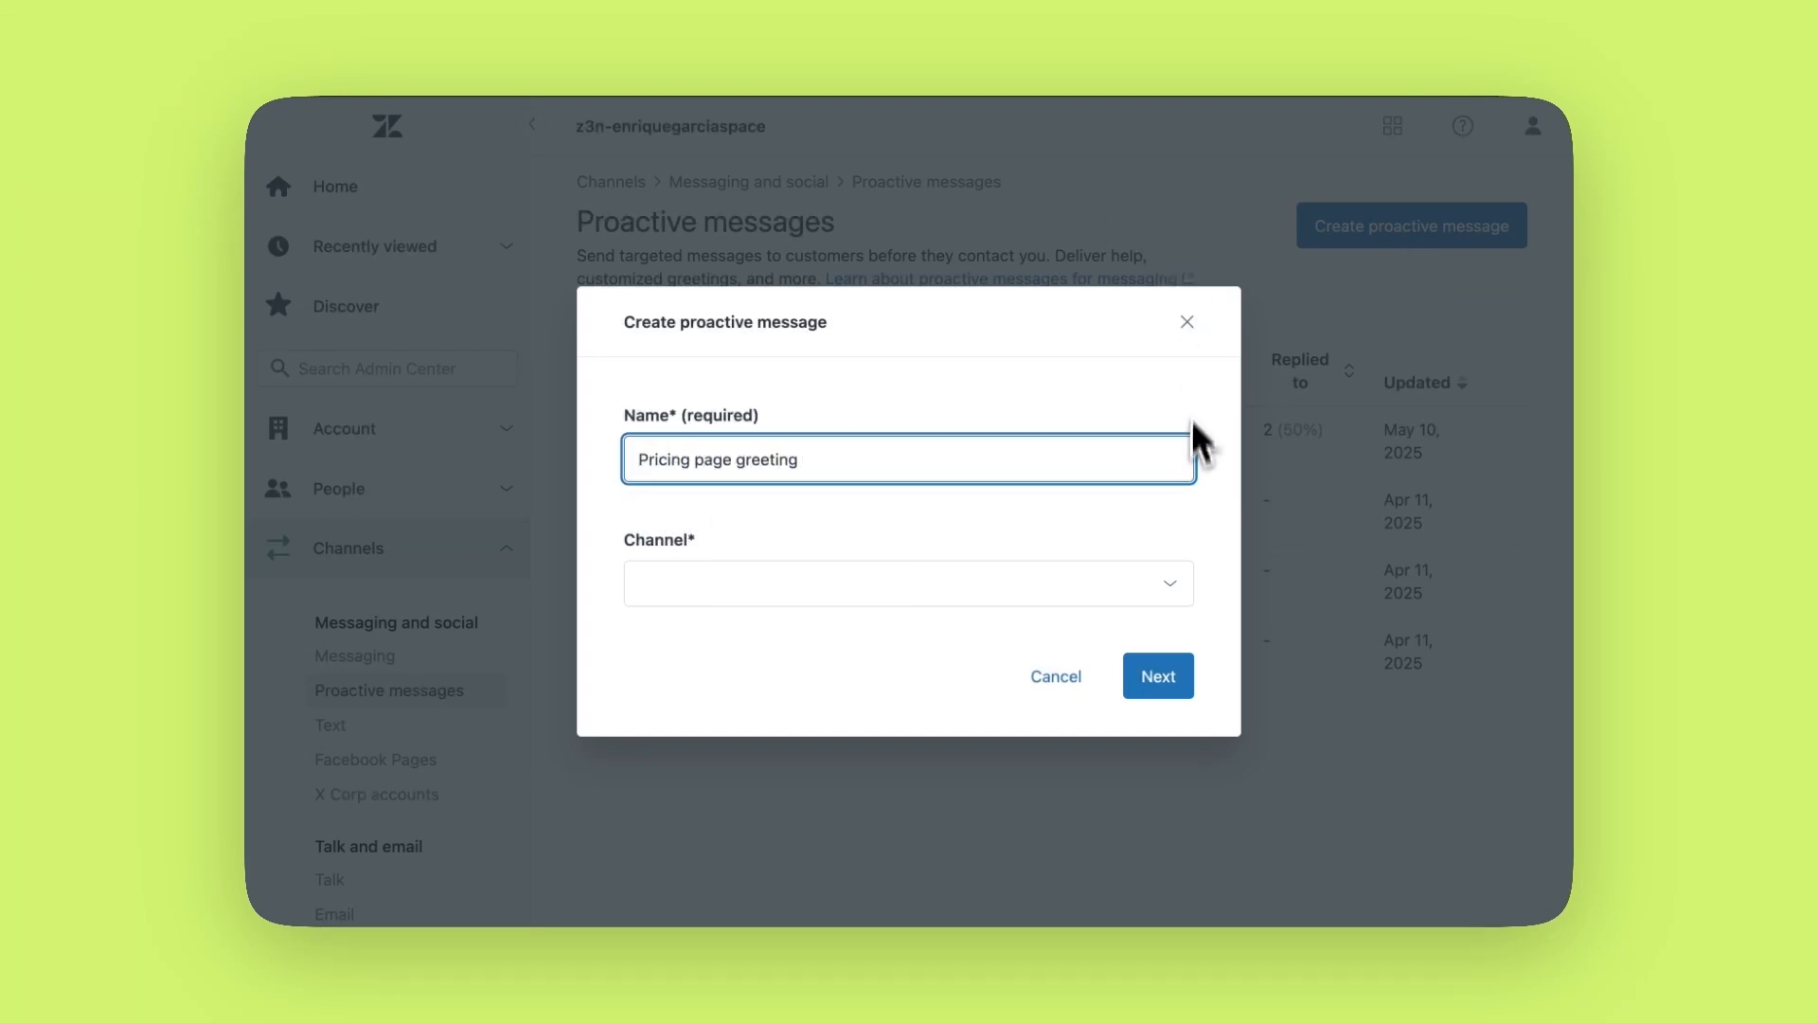
pyautogui.click(1180, 589)
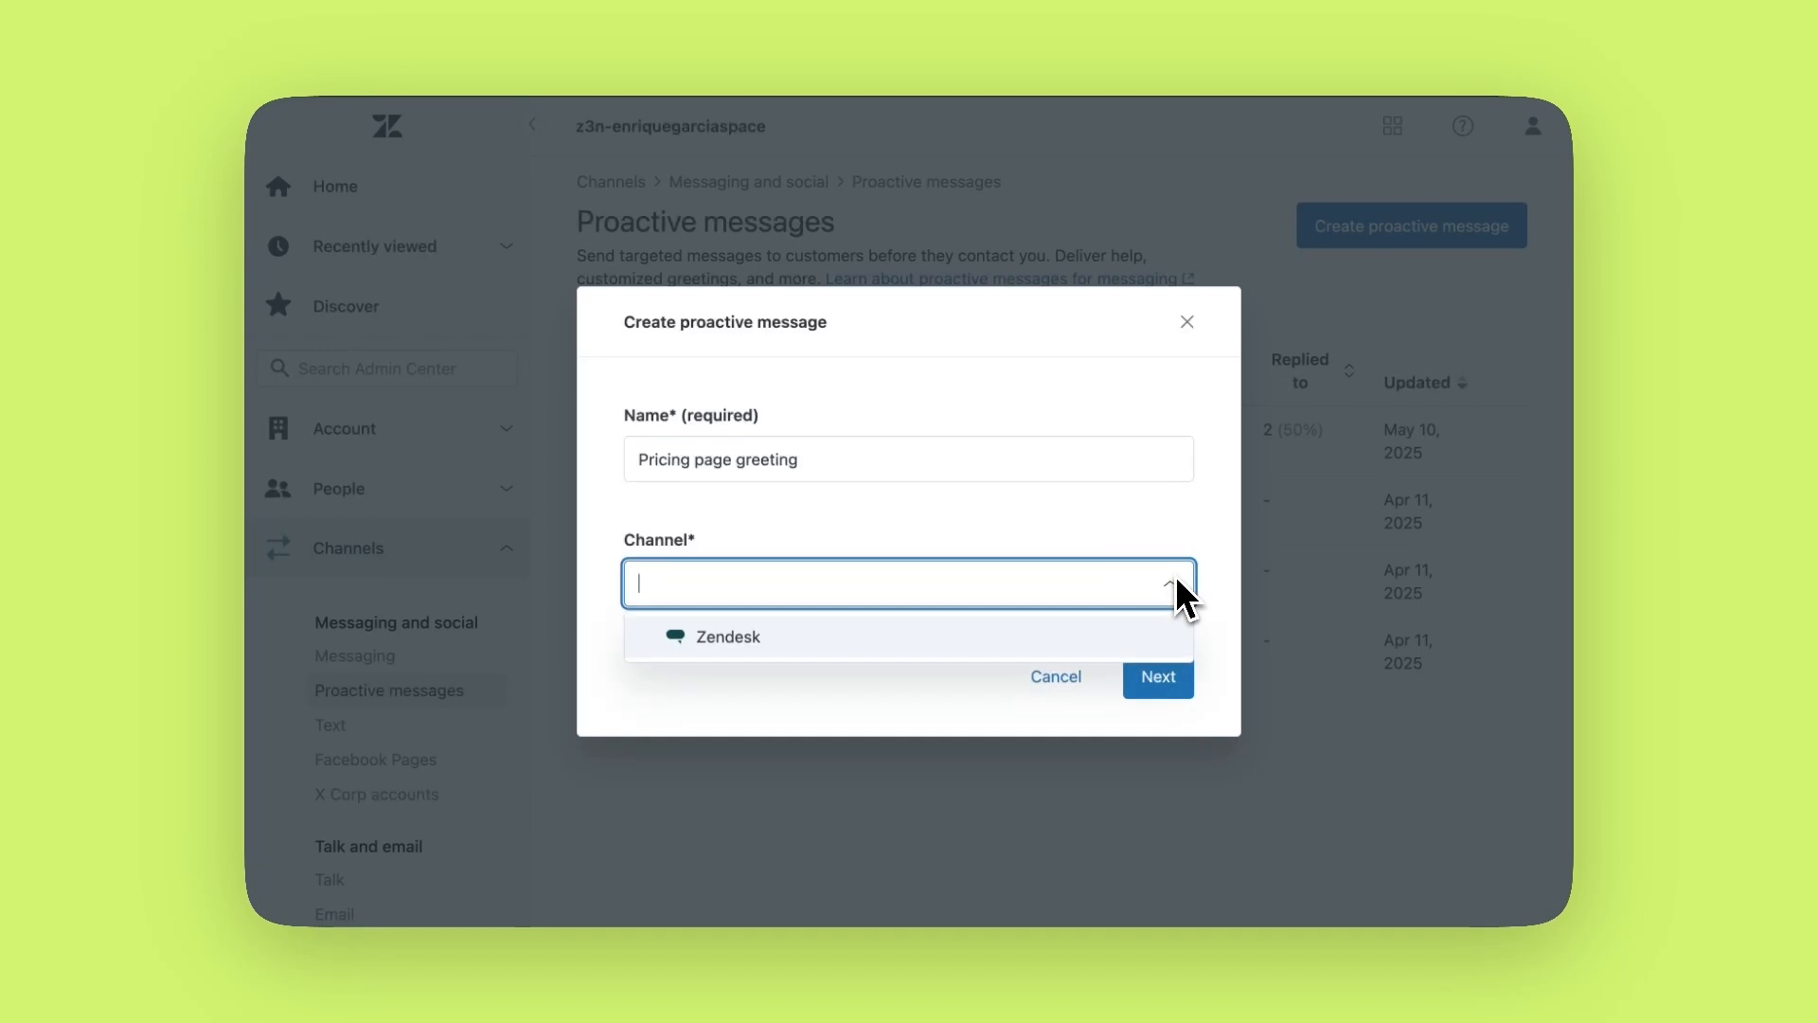
pyautogui.click(824, 635)
pyautogui.click(1136, 680)
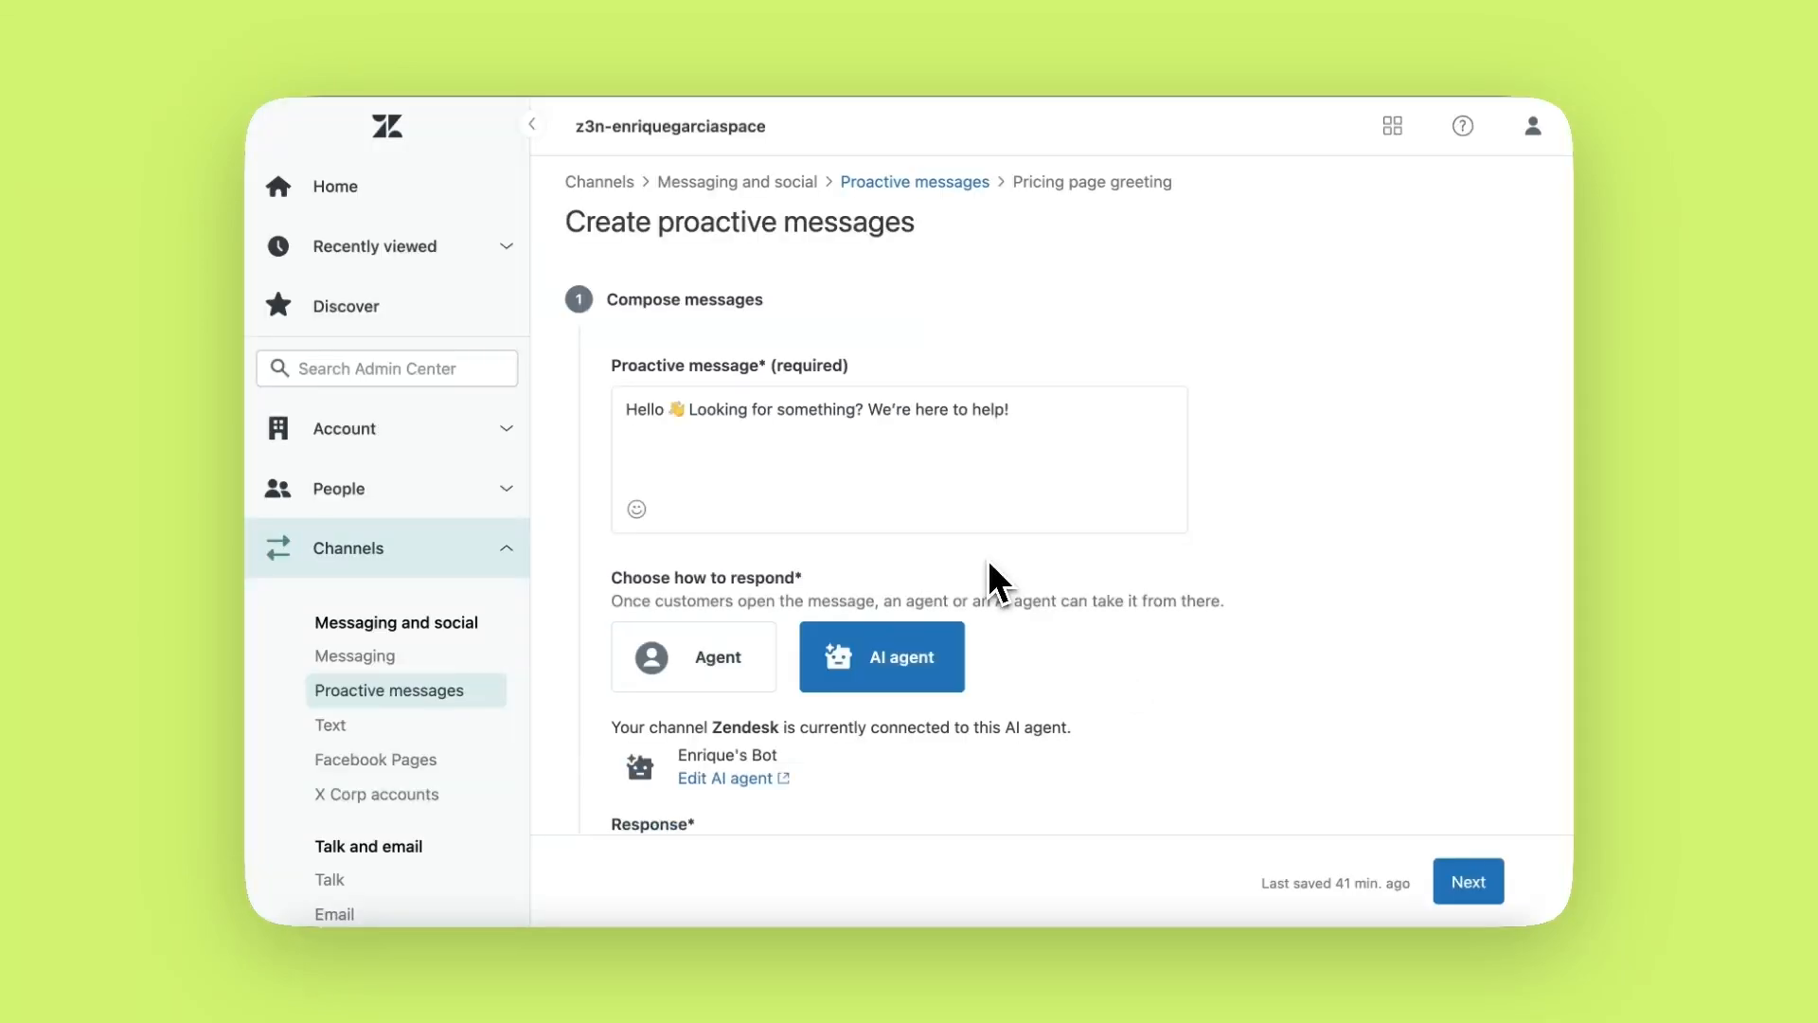
# Replace the default greeting with the pasted pricing-plans greeting text
pyautogui.click(925, 426)
pyautogui.press('super+a')
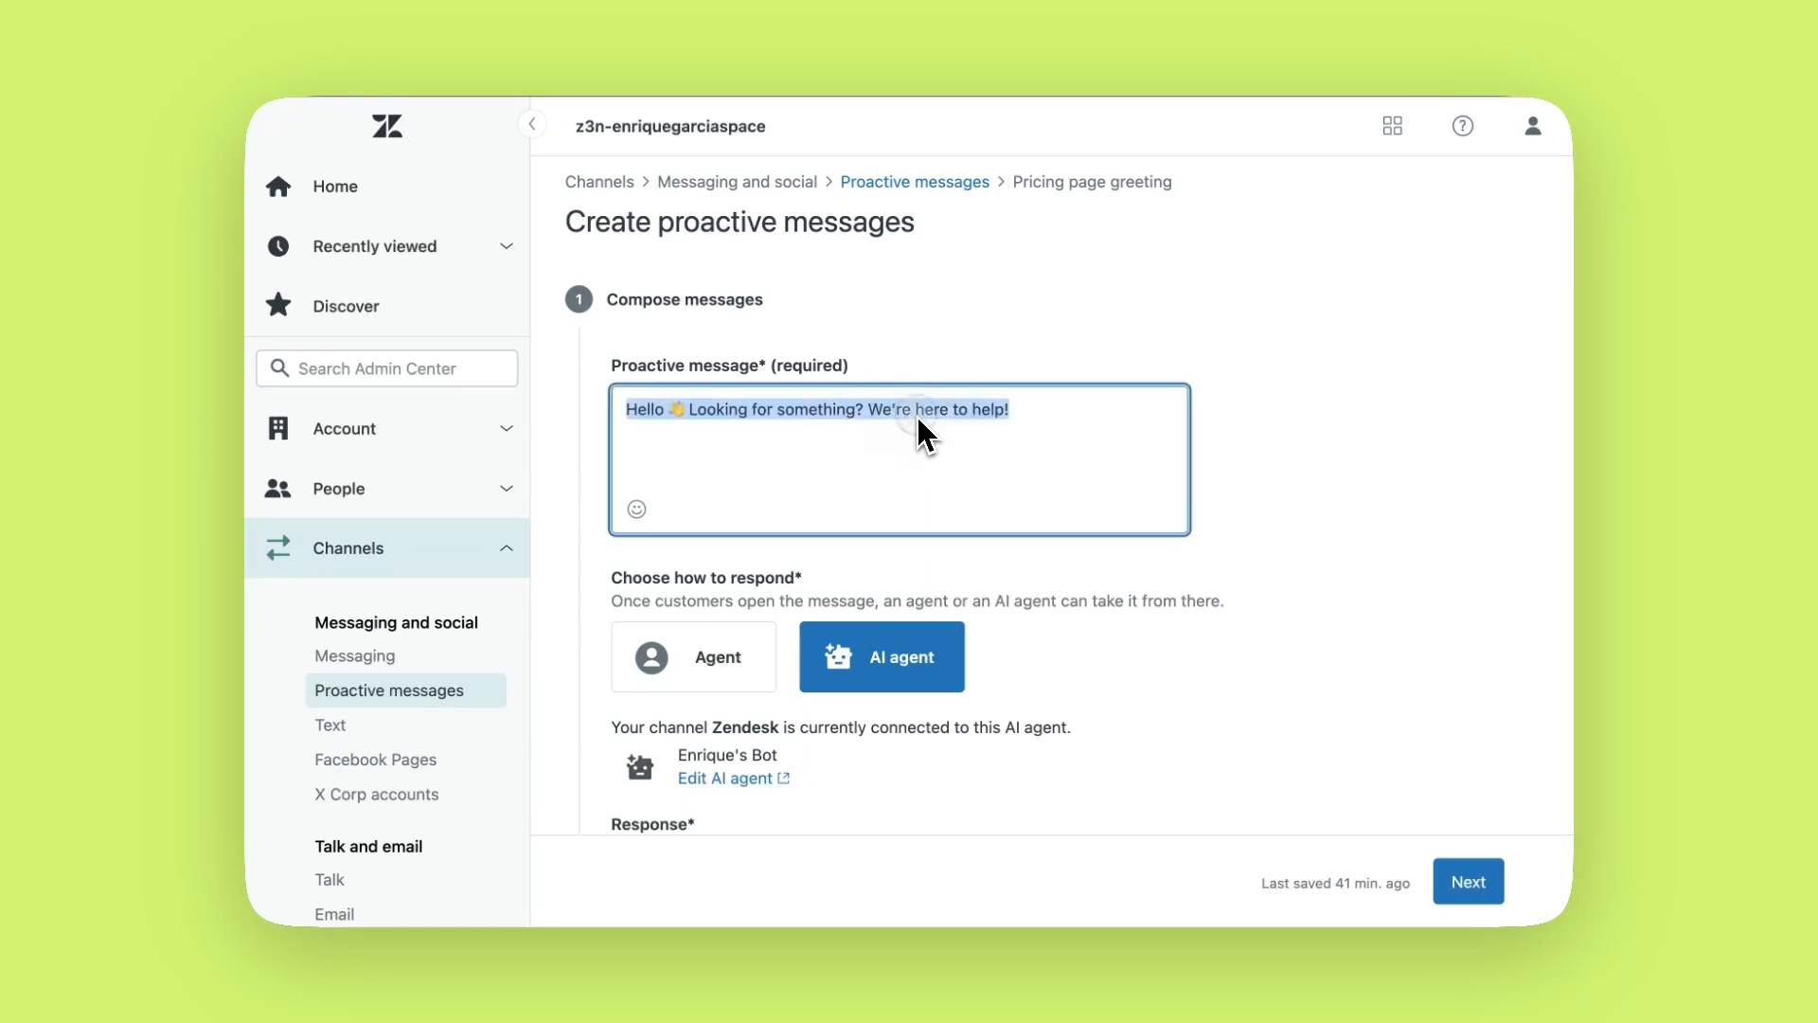
pyautogui.write('Hi! 👋 I see you are exploring our plans and pricing. Can I help you decide which plan is best for you?')
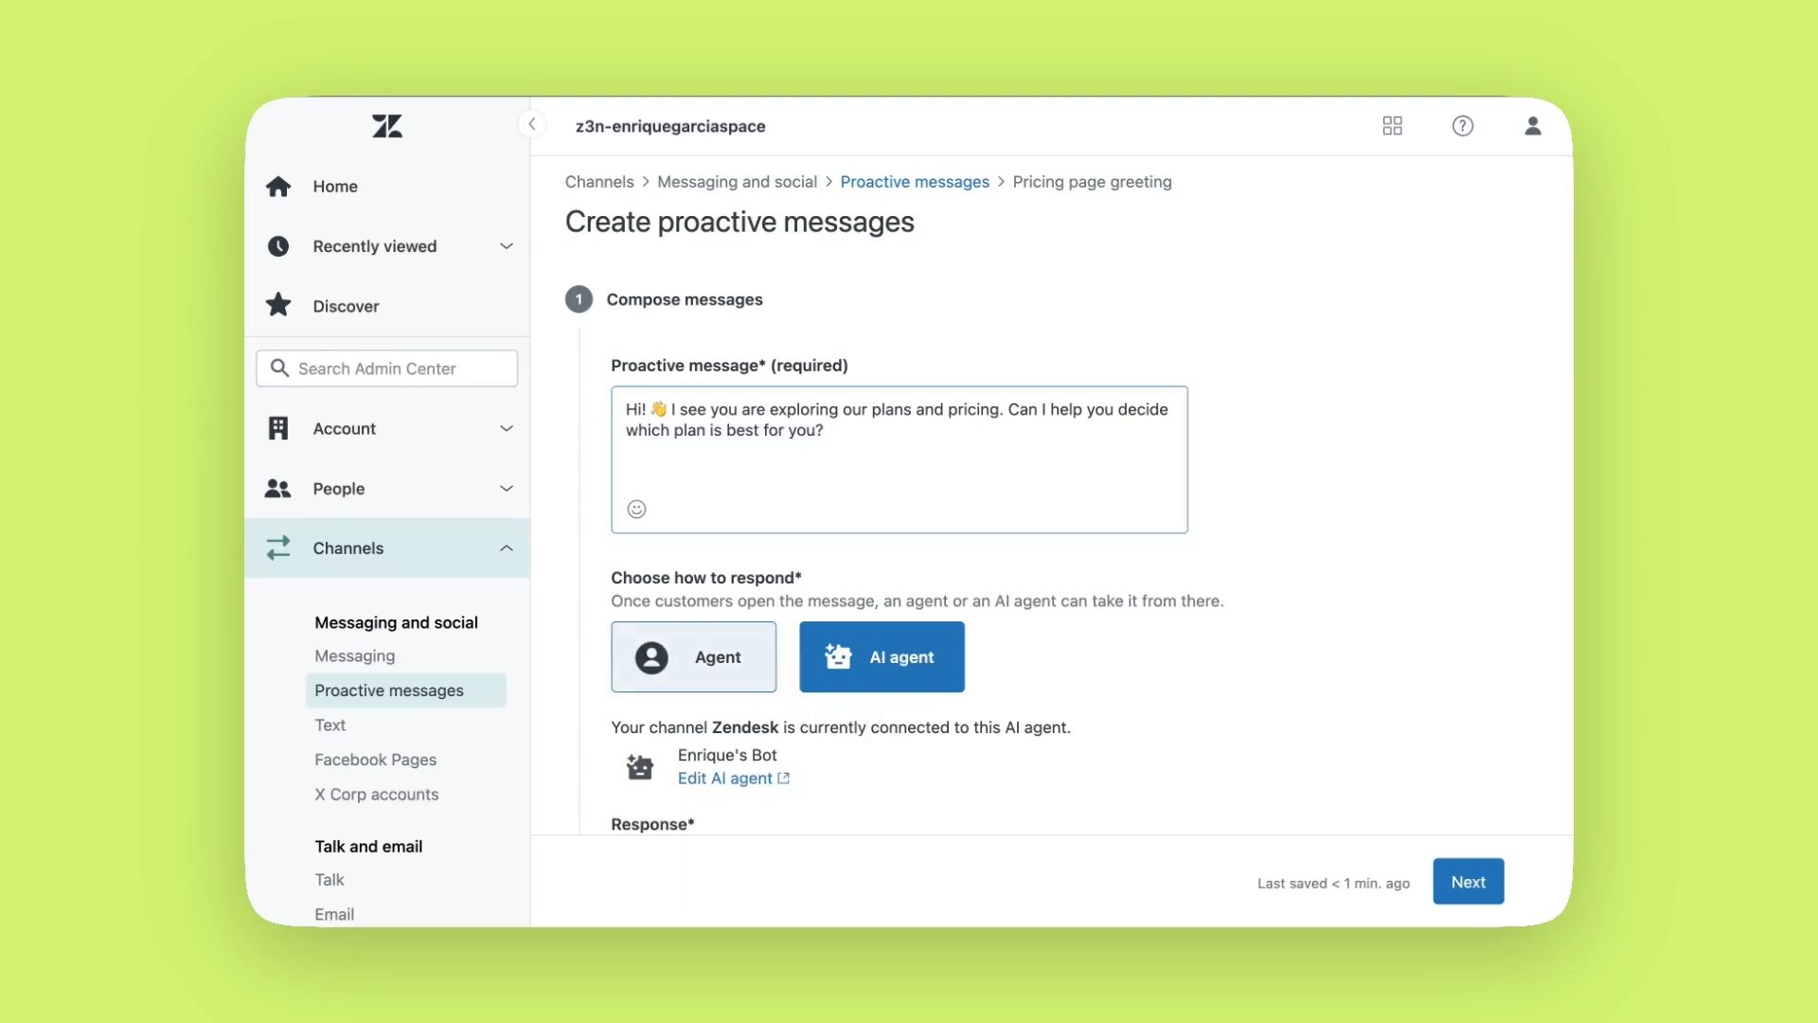
# Switch the responder to Agent and paste a follow-up asking for name and email
pyautogui.click(748, 675)
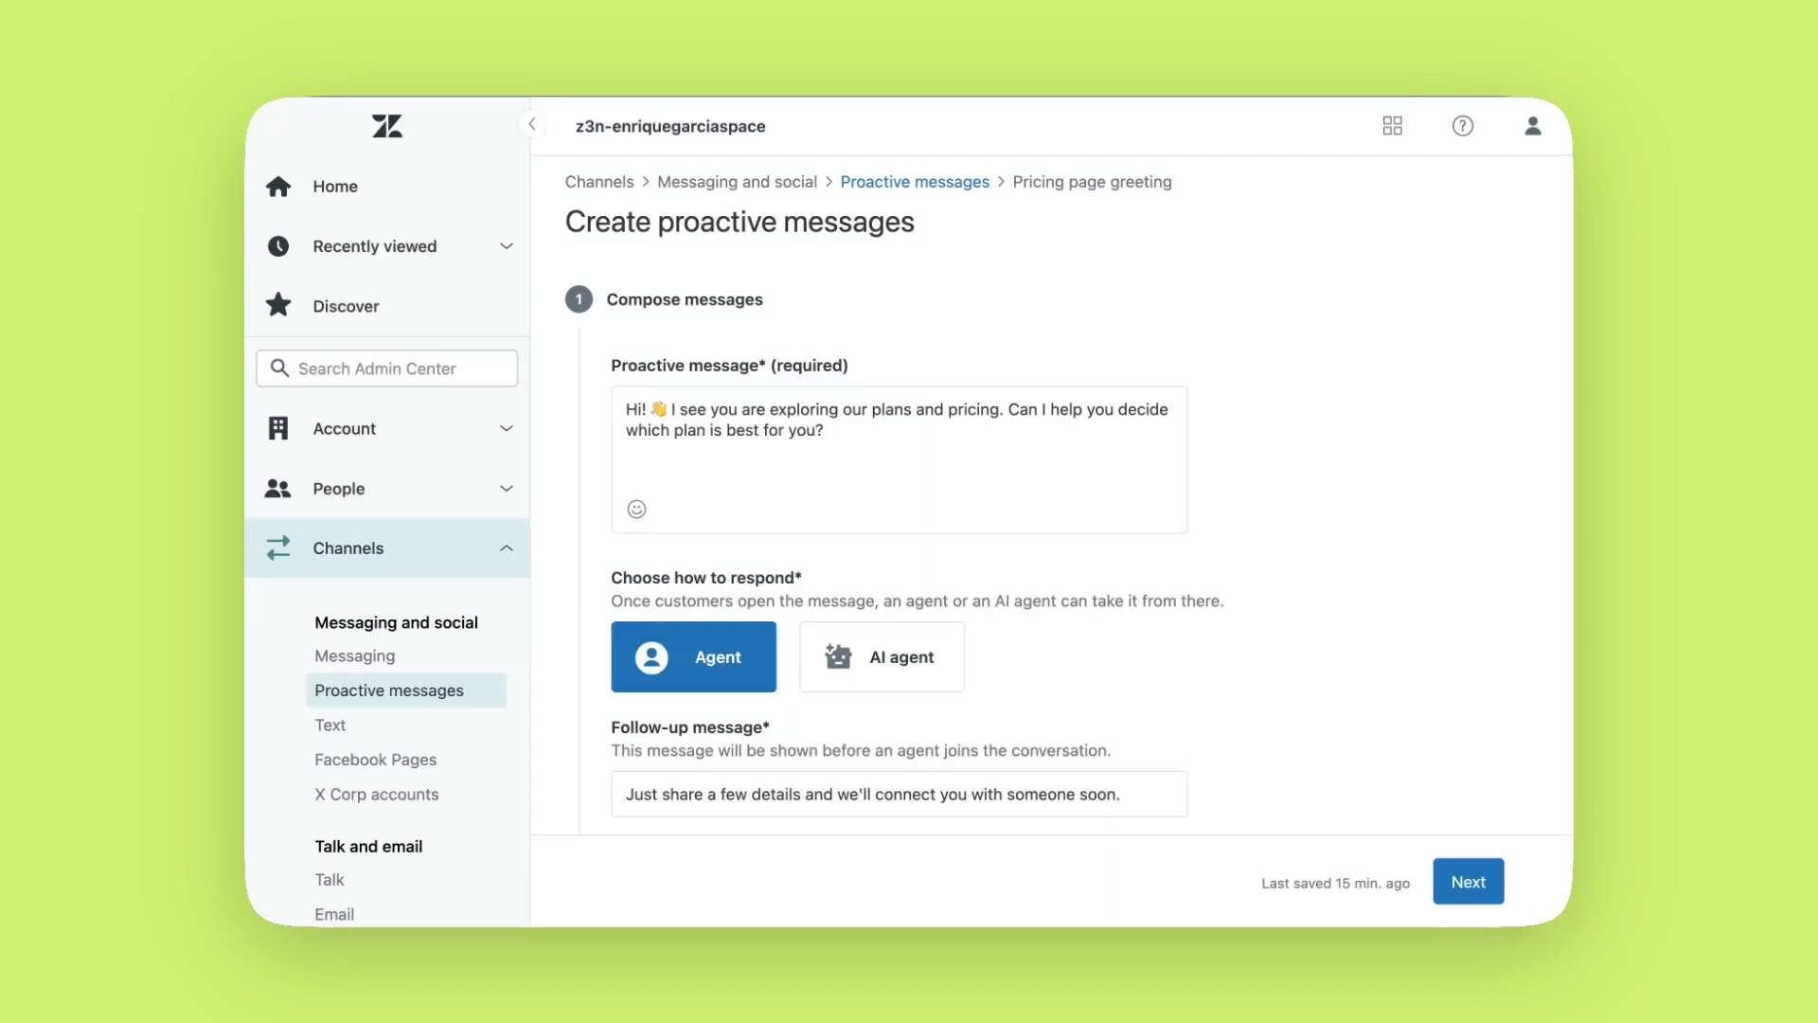
pyautogui.scroll(-5, 1069, 473)
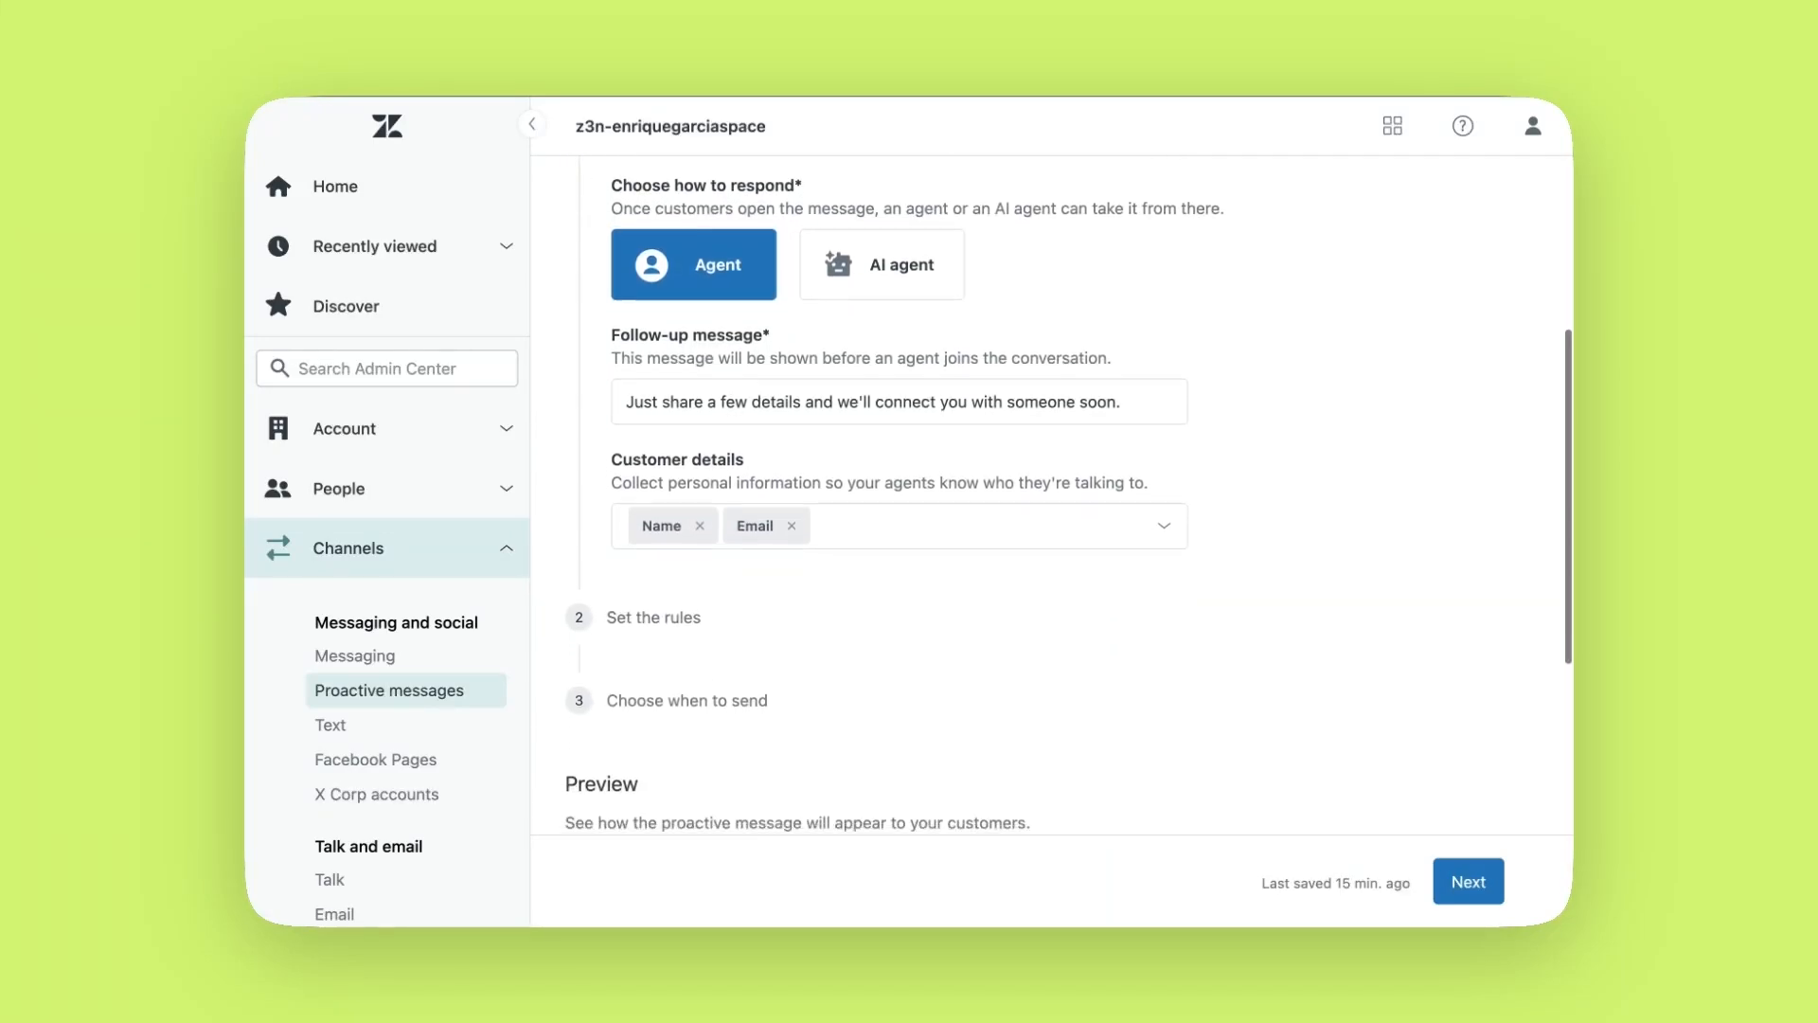
pyautogui.click(966, 420)
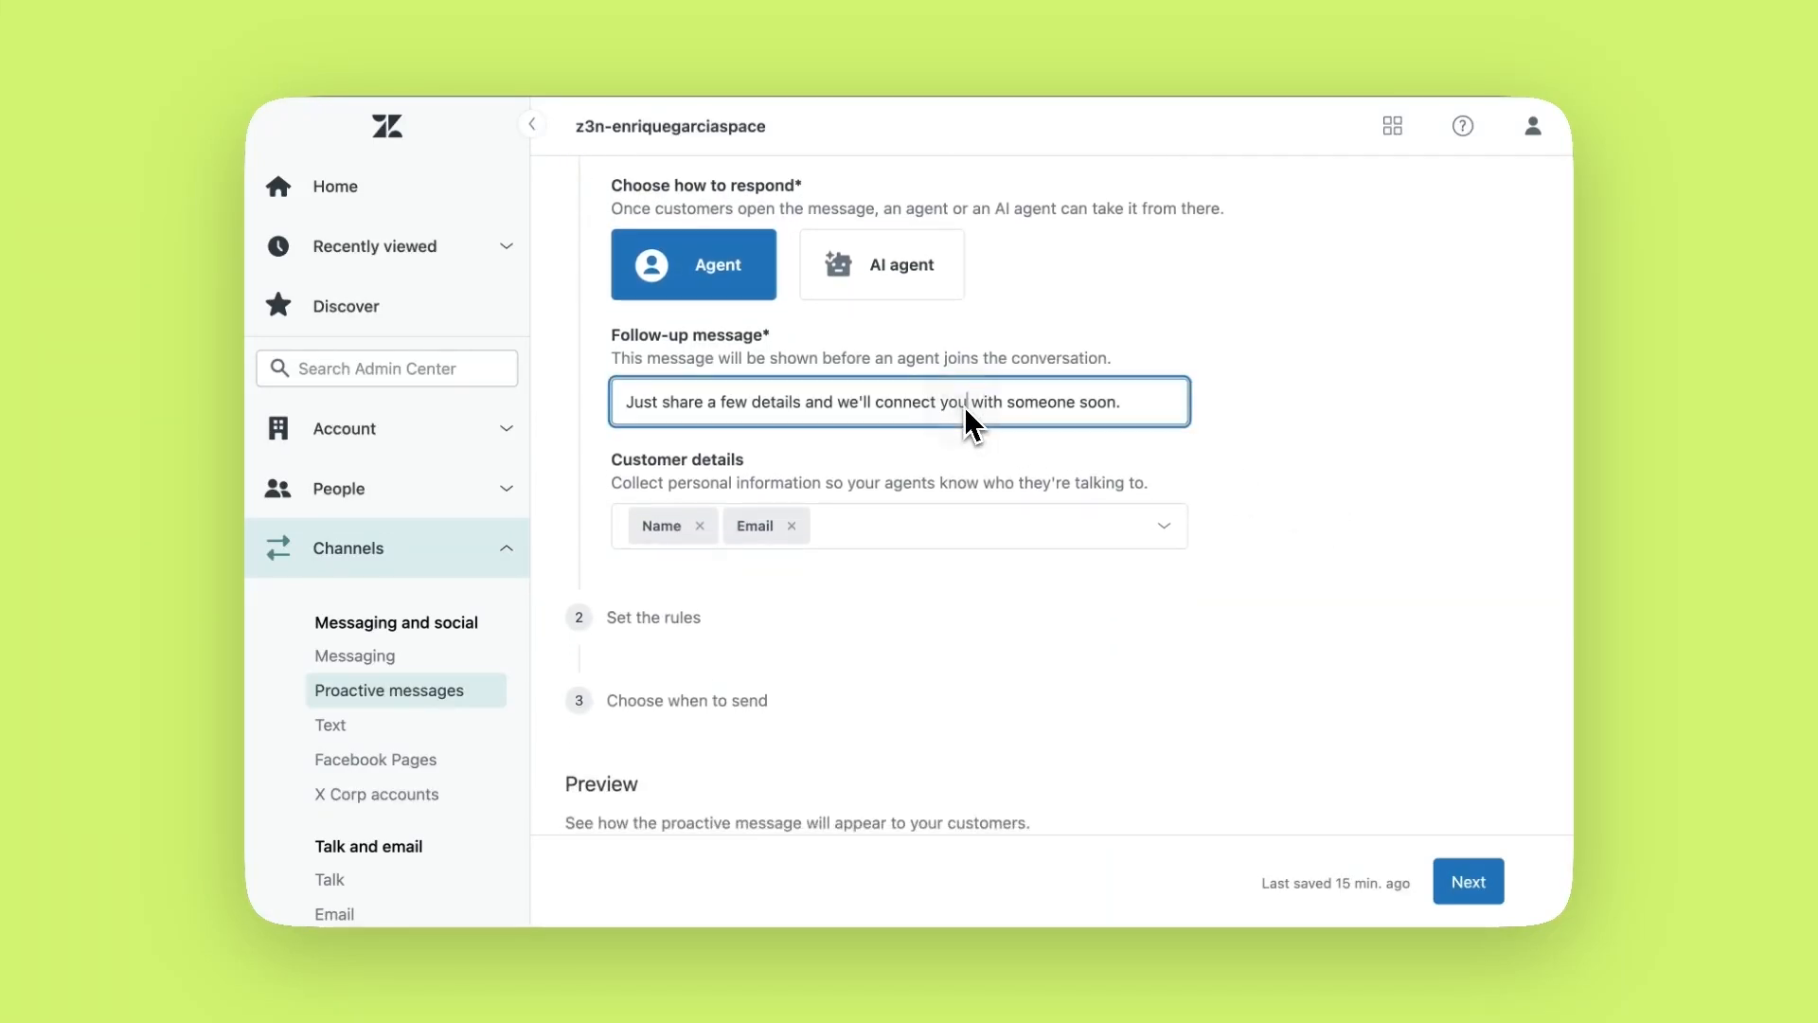
pyautogui.press('super+a')
pyautogui.write("We'll connect you with a live agent. Please provide your name and email")
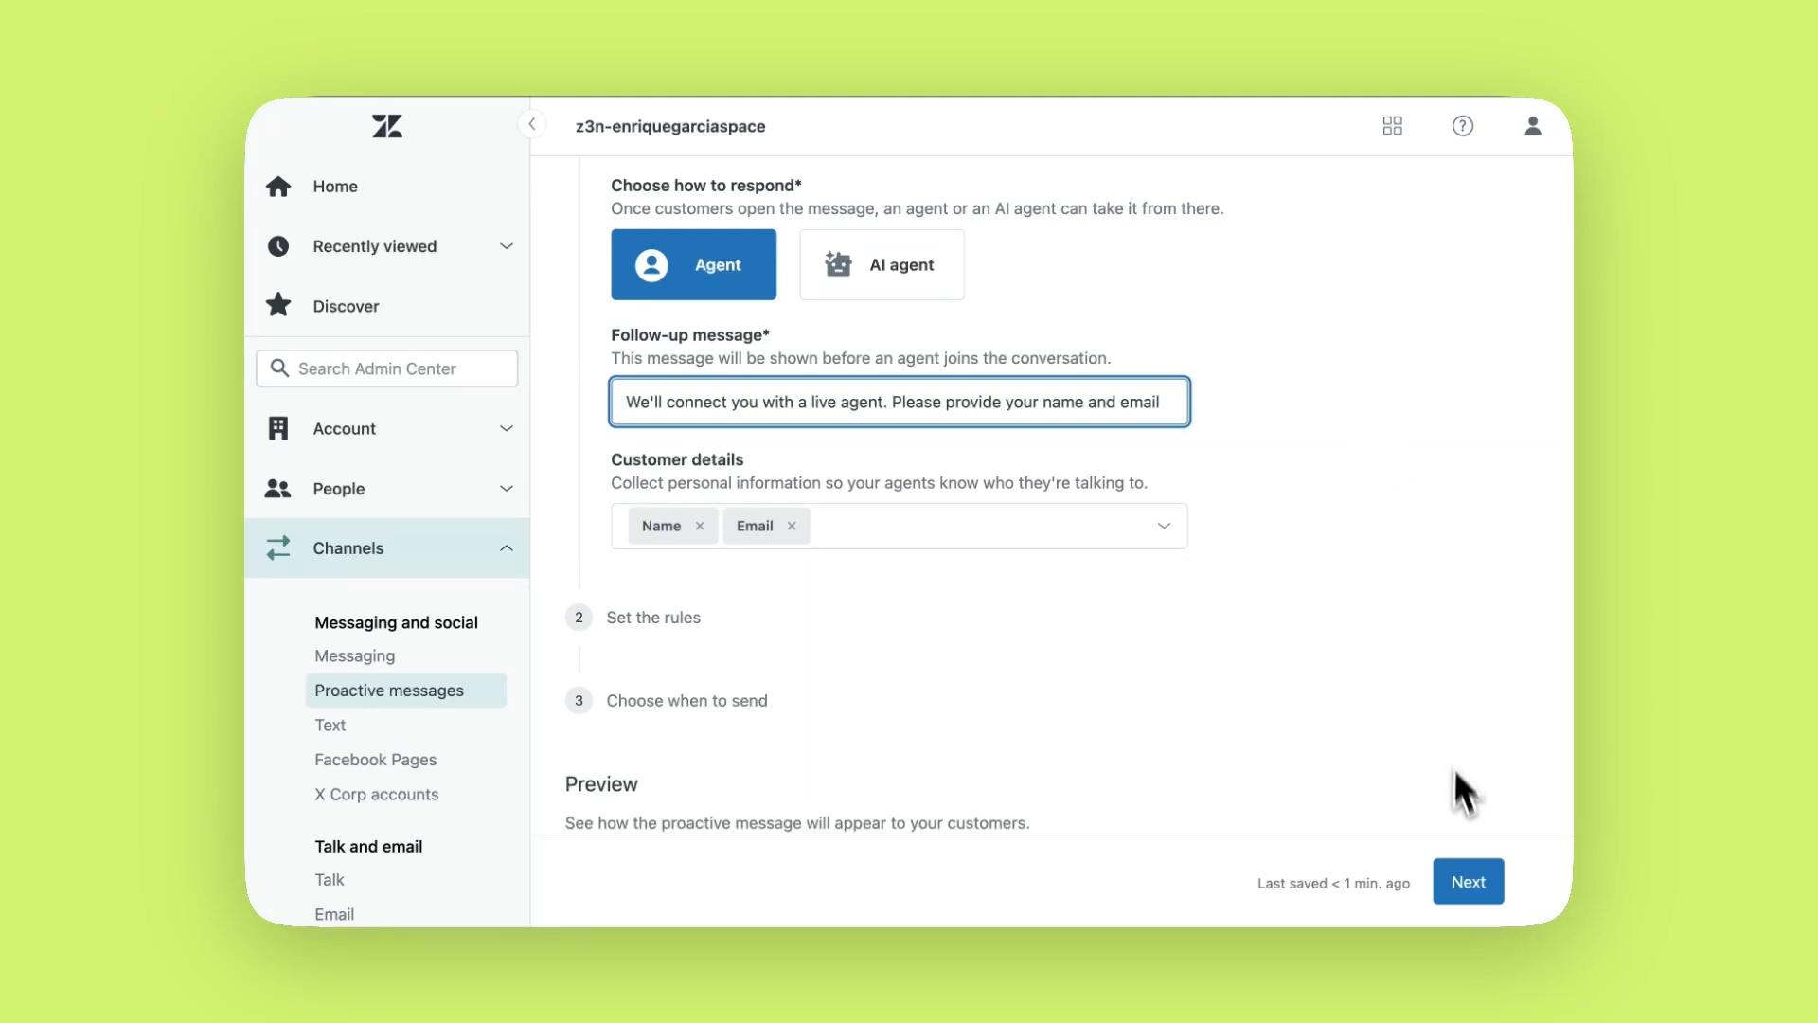
pyautogui.click(1460, 879)
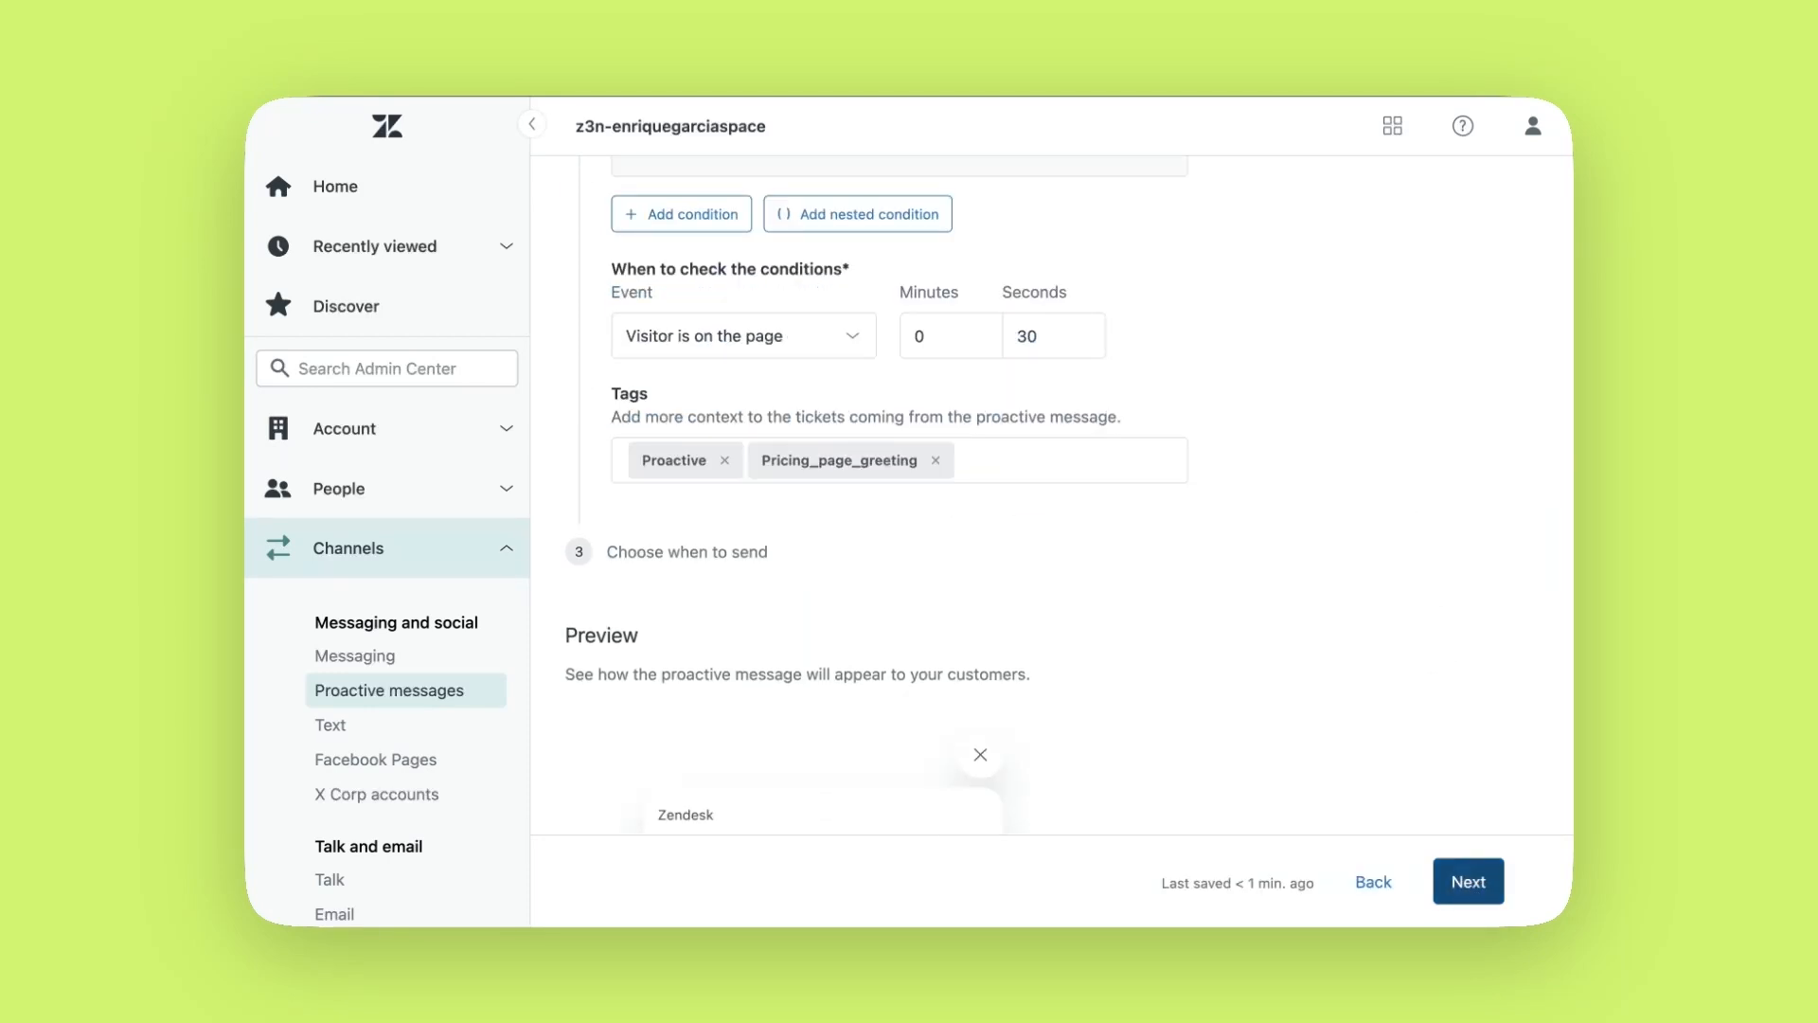
pyautogui.scroll(3, 1392, 653)
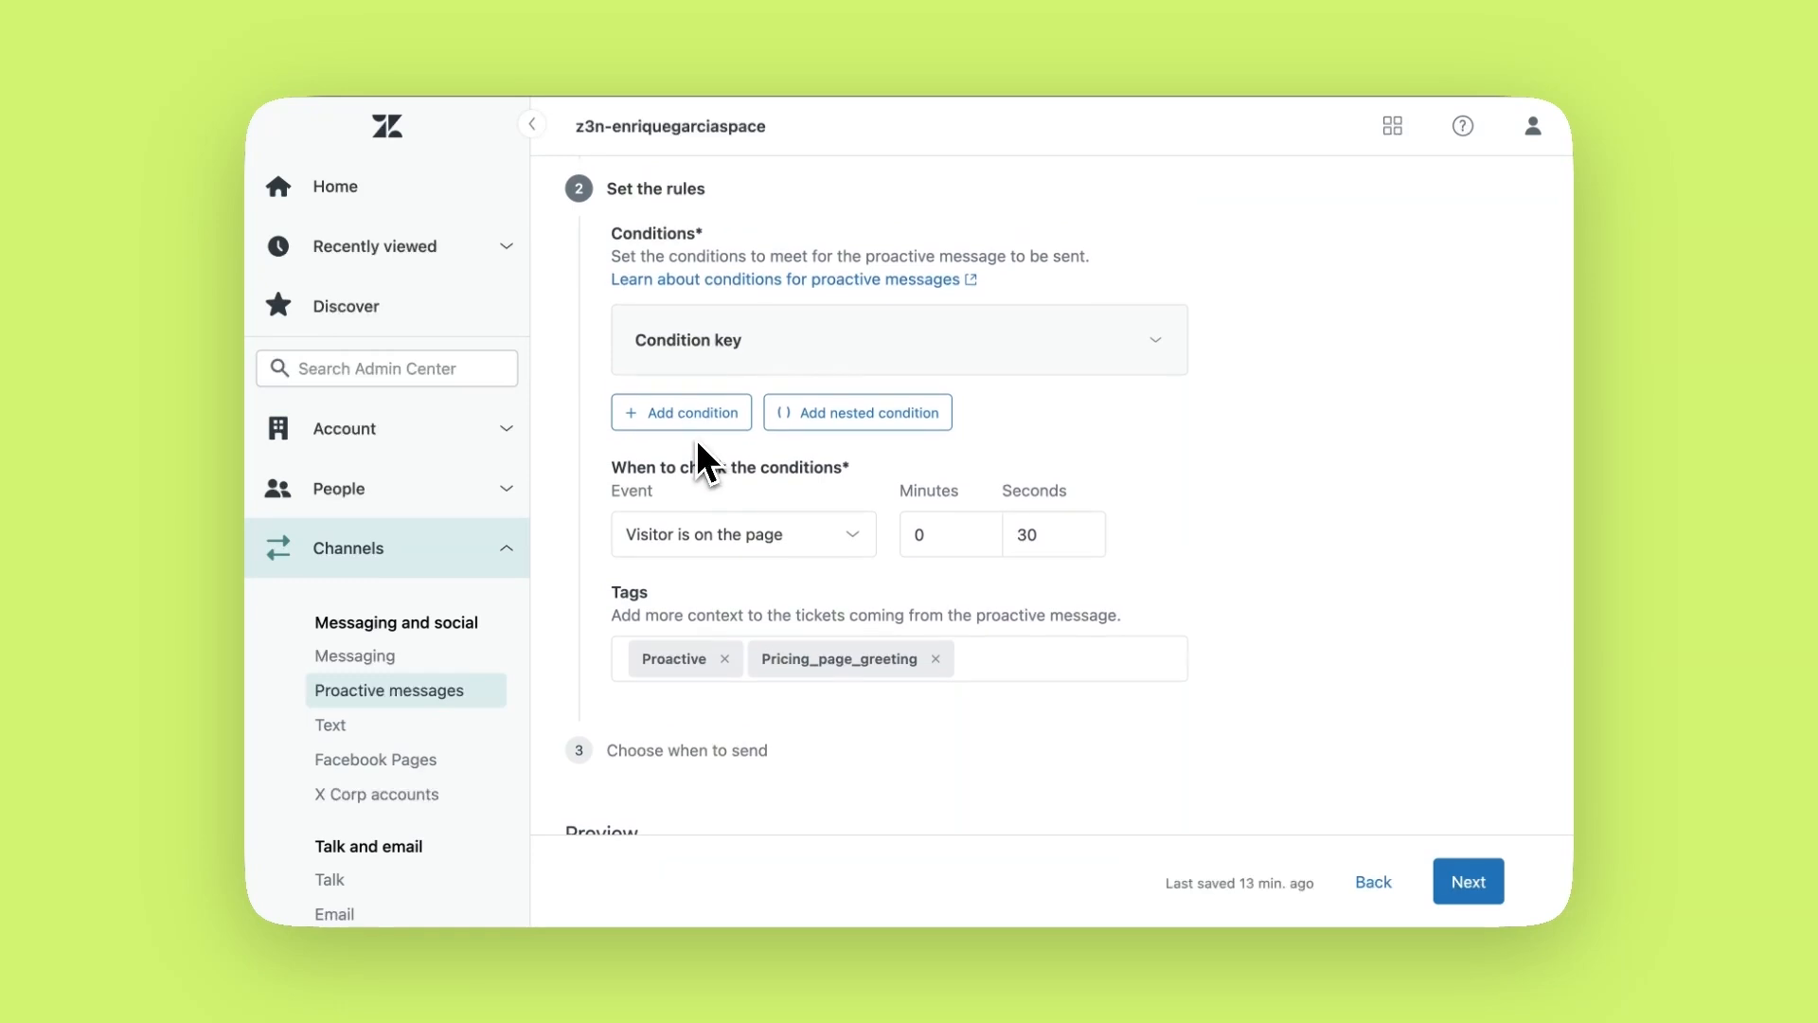
pyautogui.click(691, 437)
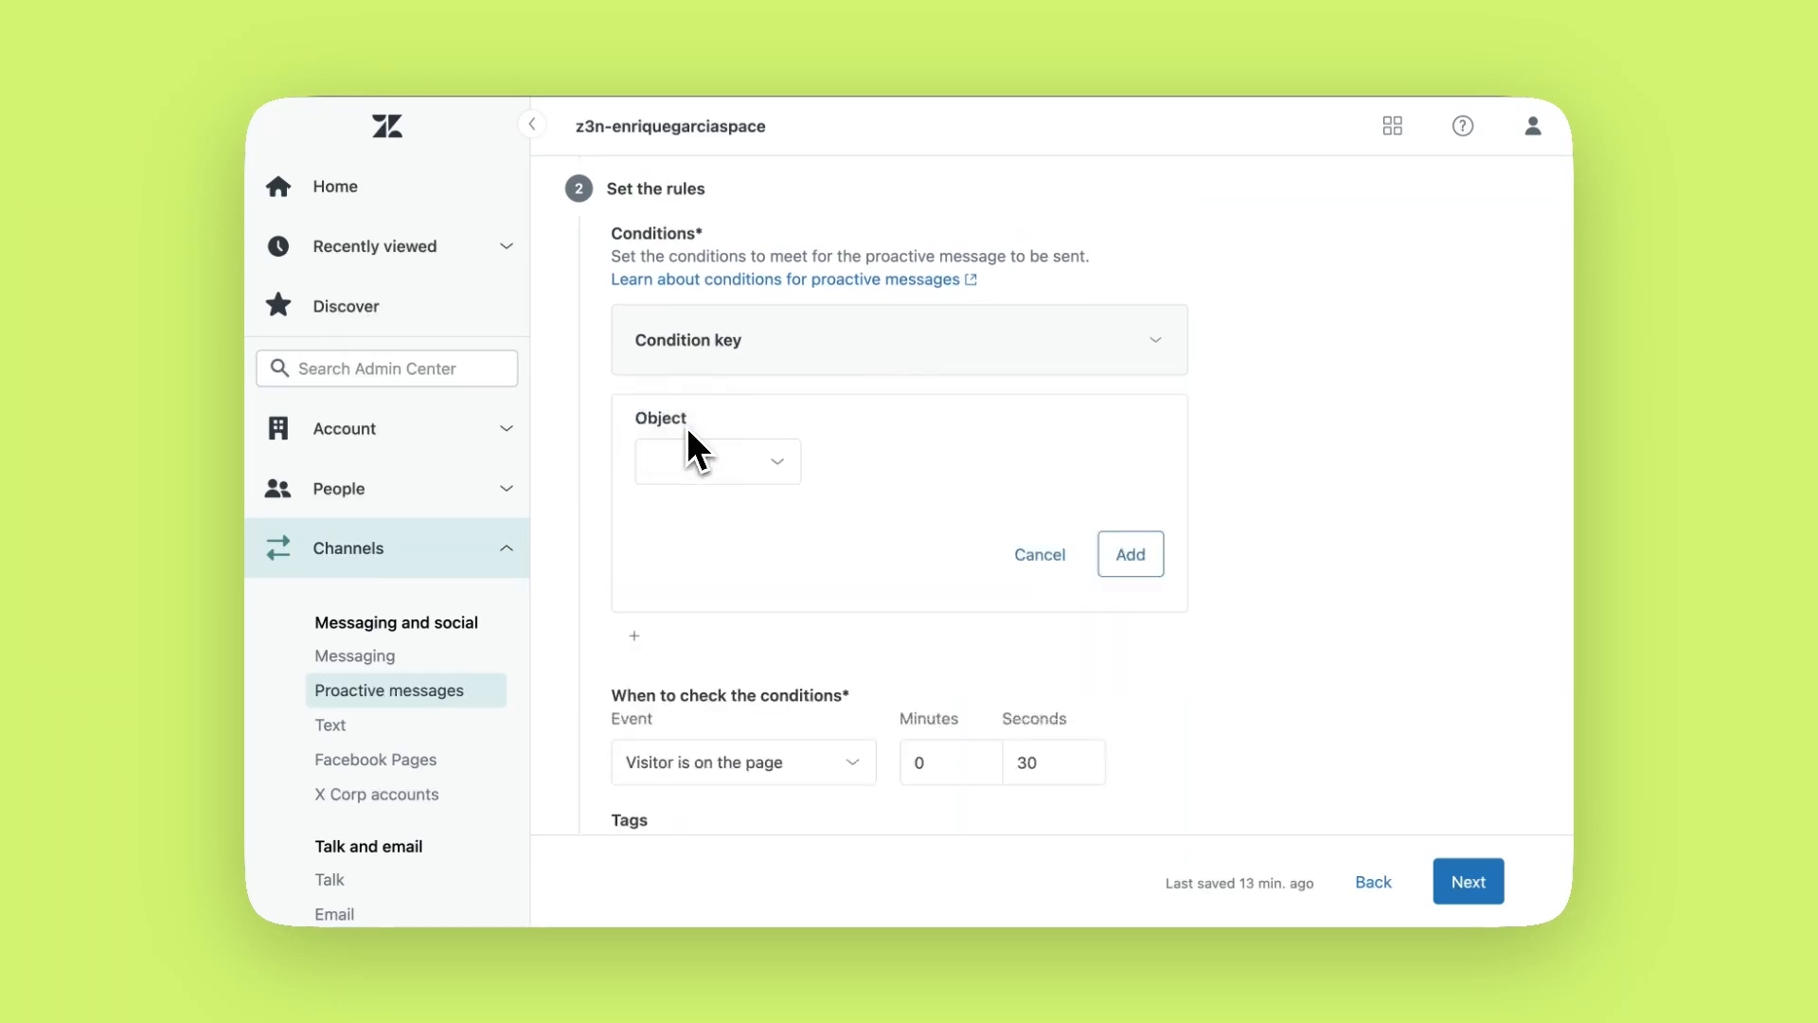
pyautogui.click(782, 470)
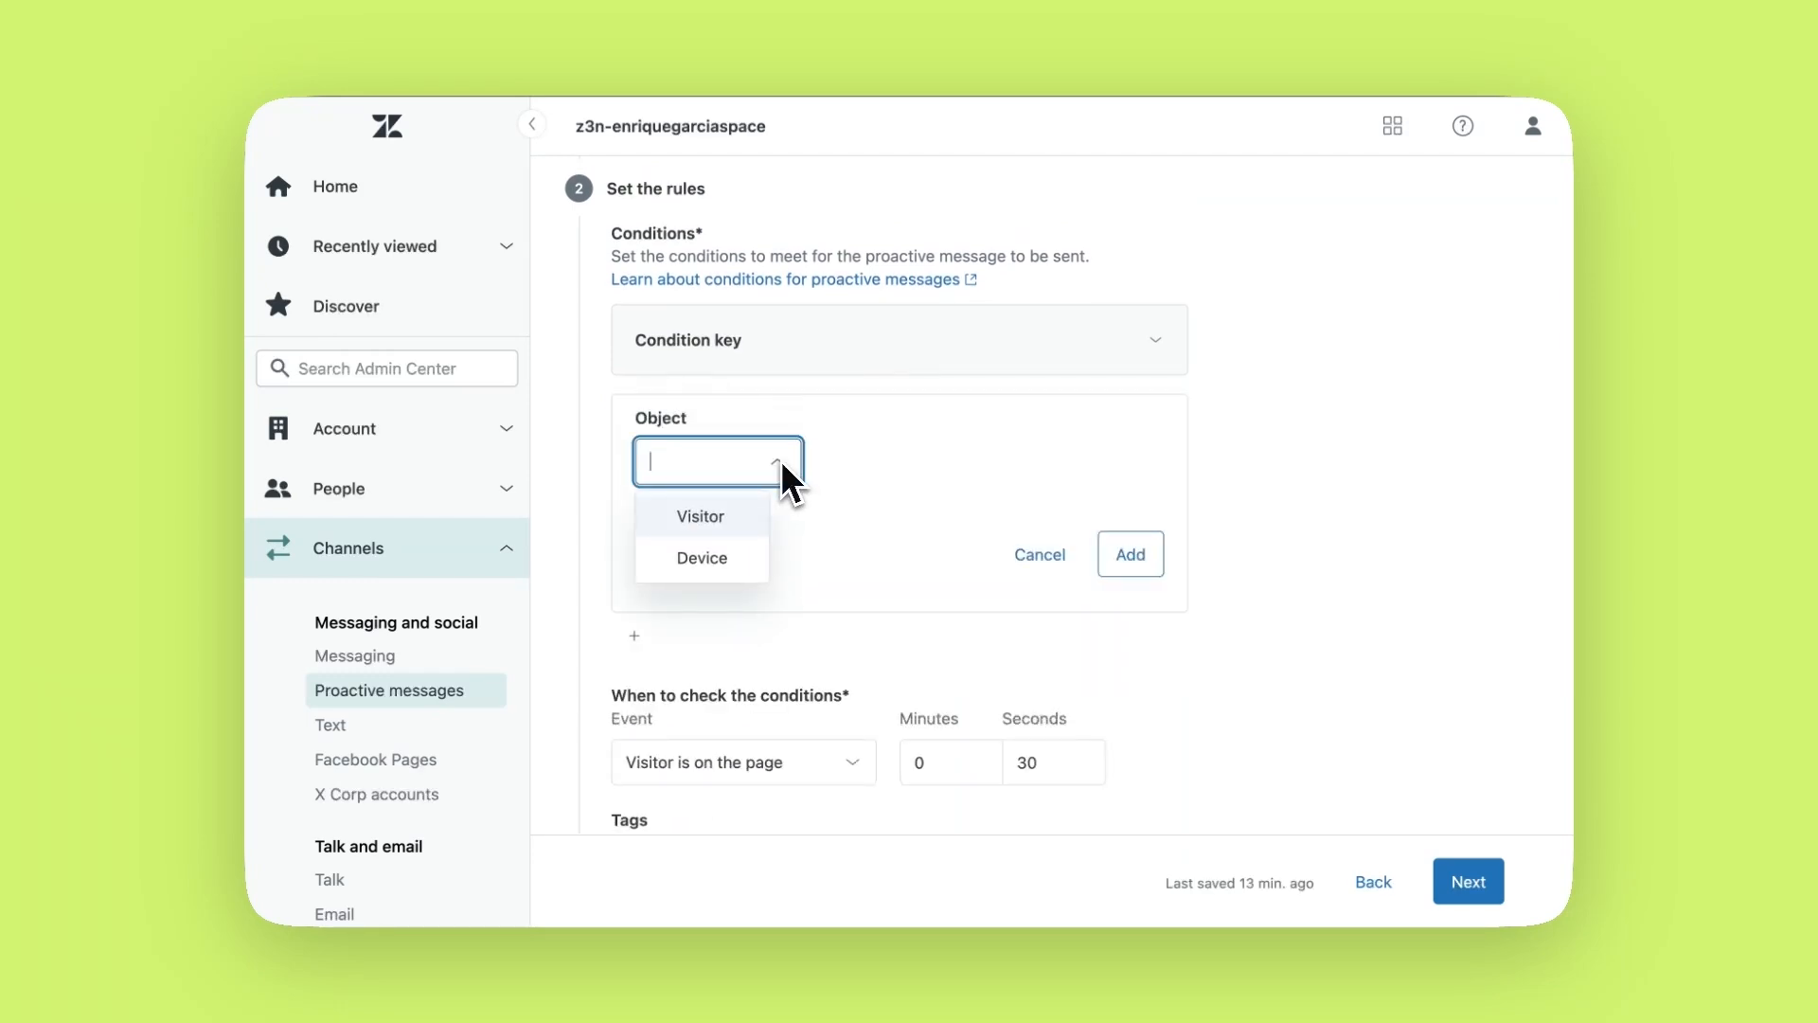
pyautogui.click(754, 519)
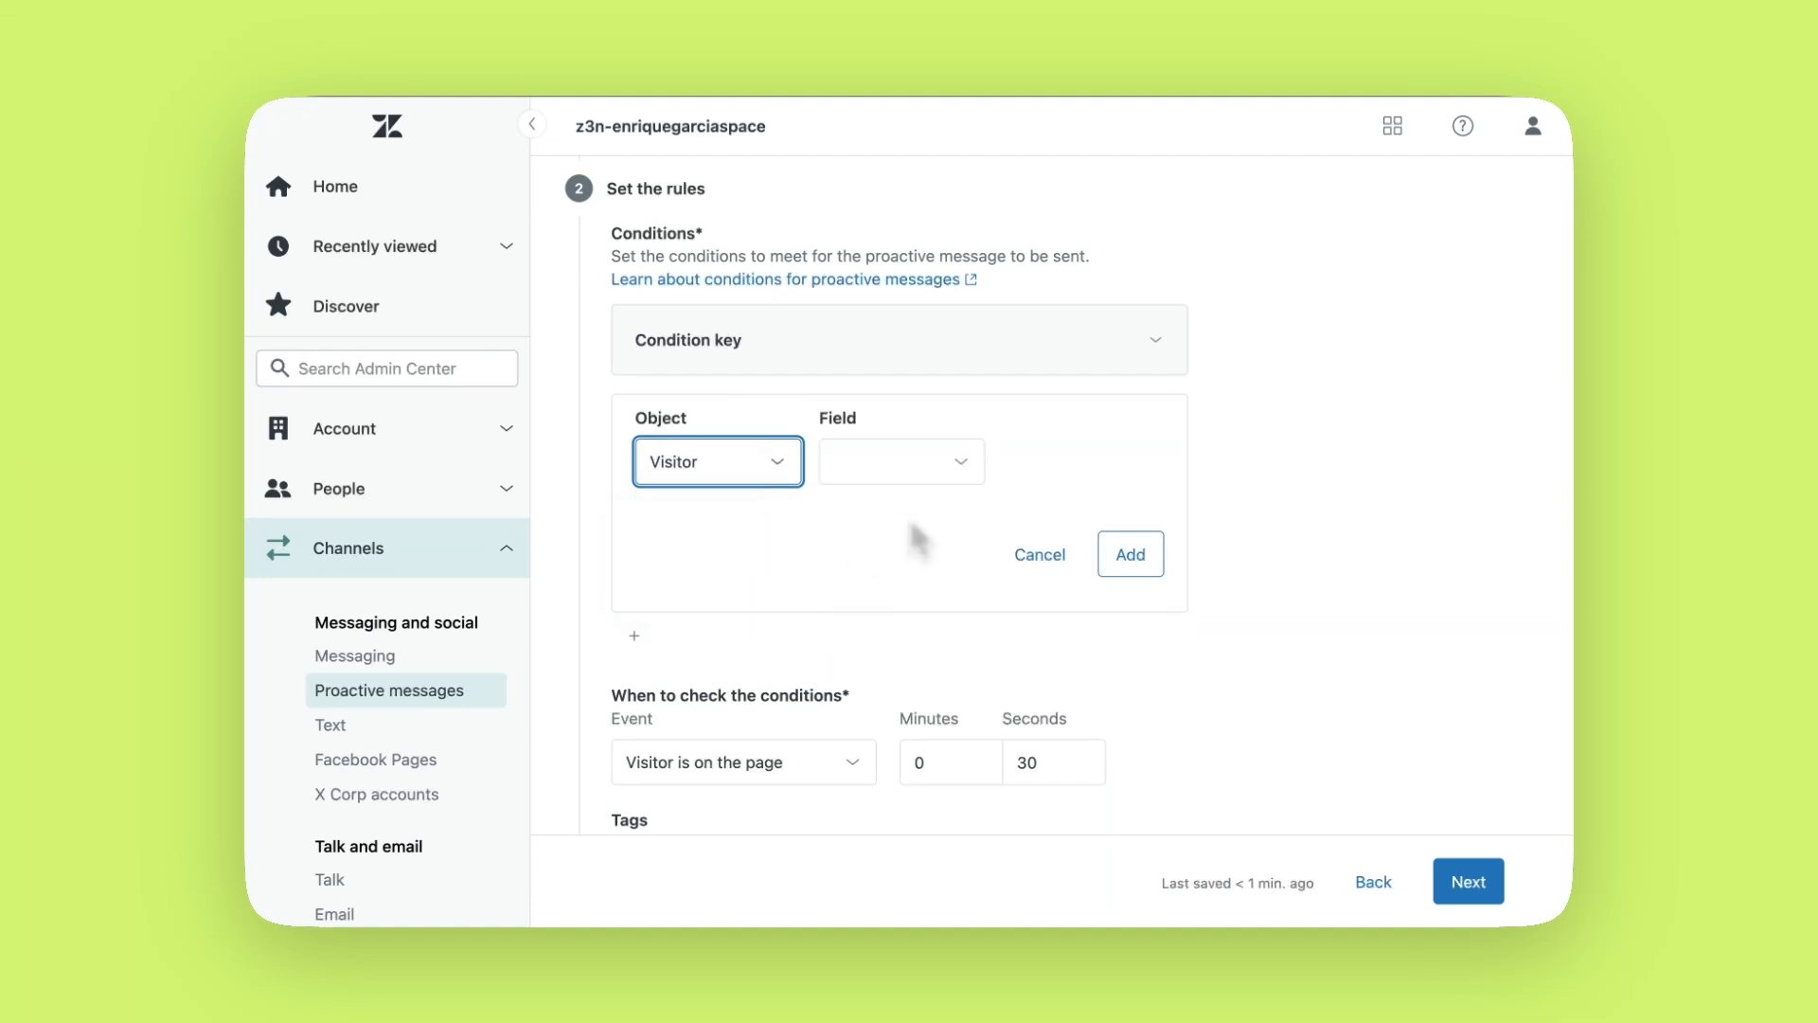
pyautogui.click(948, 463)
pyautogui.click(945, 518)
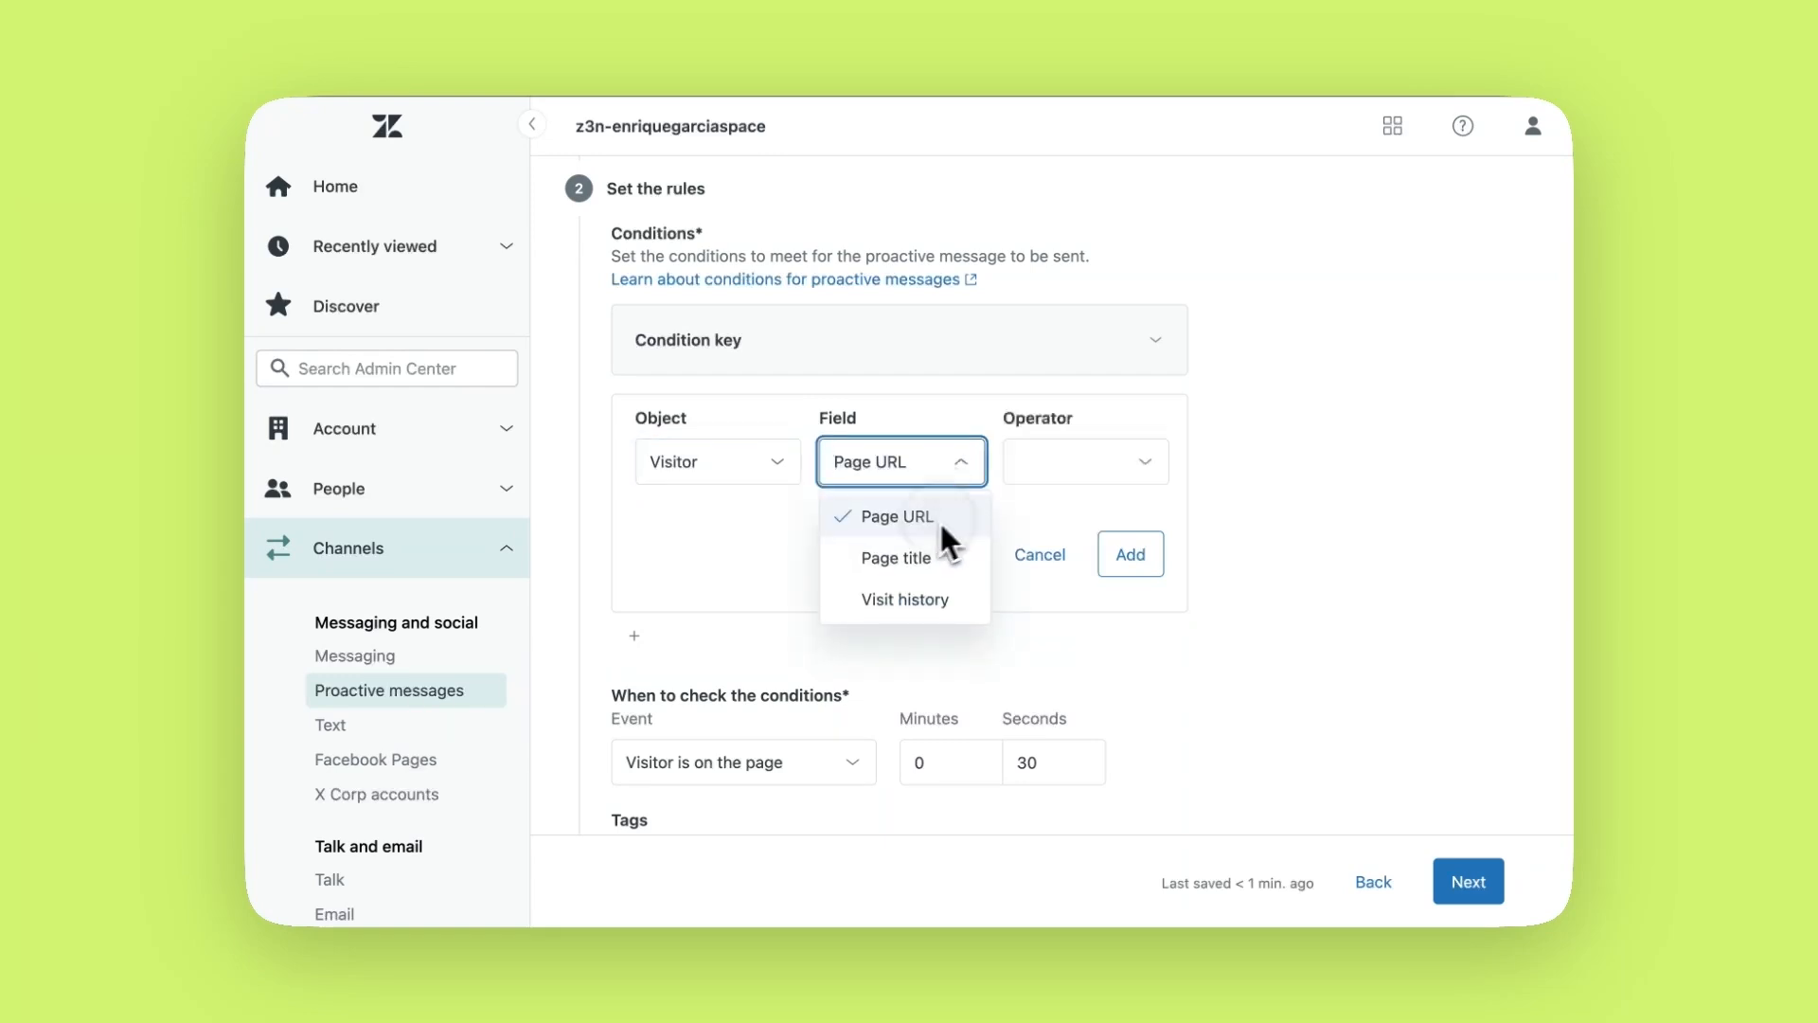
pyautogui.click(1087, 475)
pyautogui.click(1065, 600)
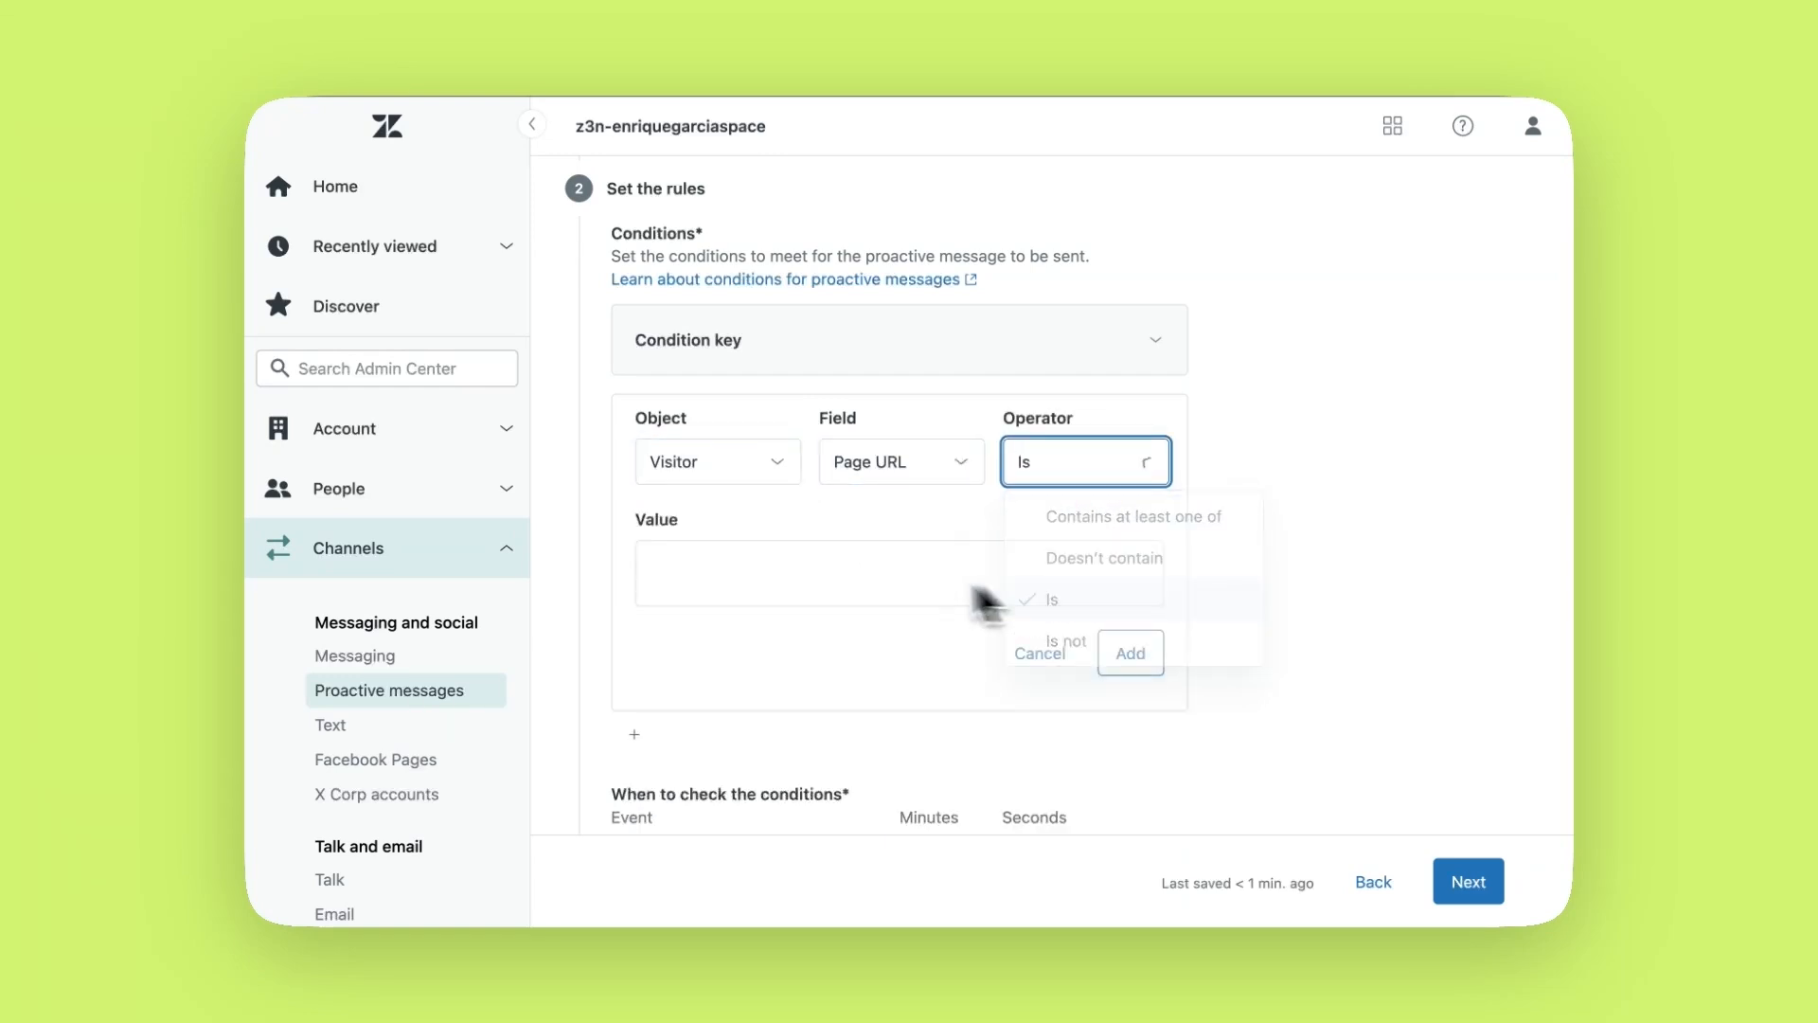
pyautogui.write('https://yoursite.com/pricing')
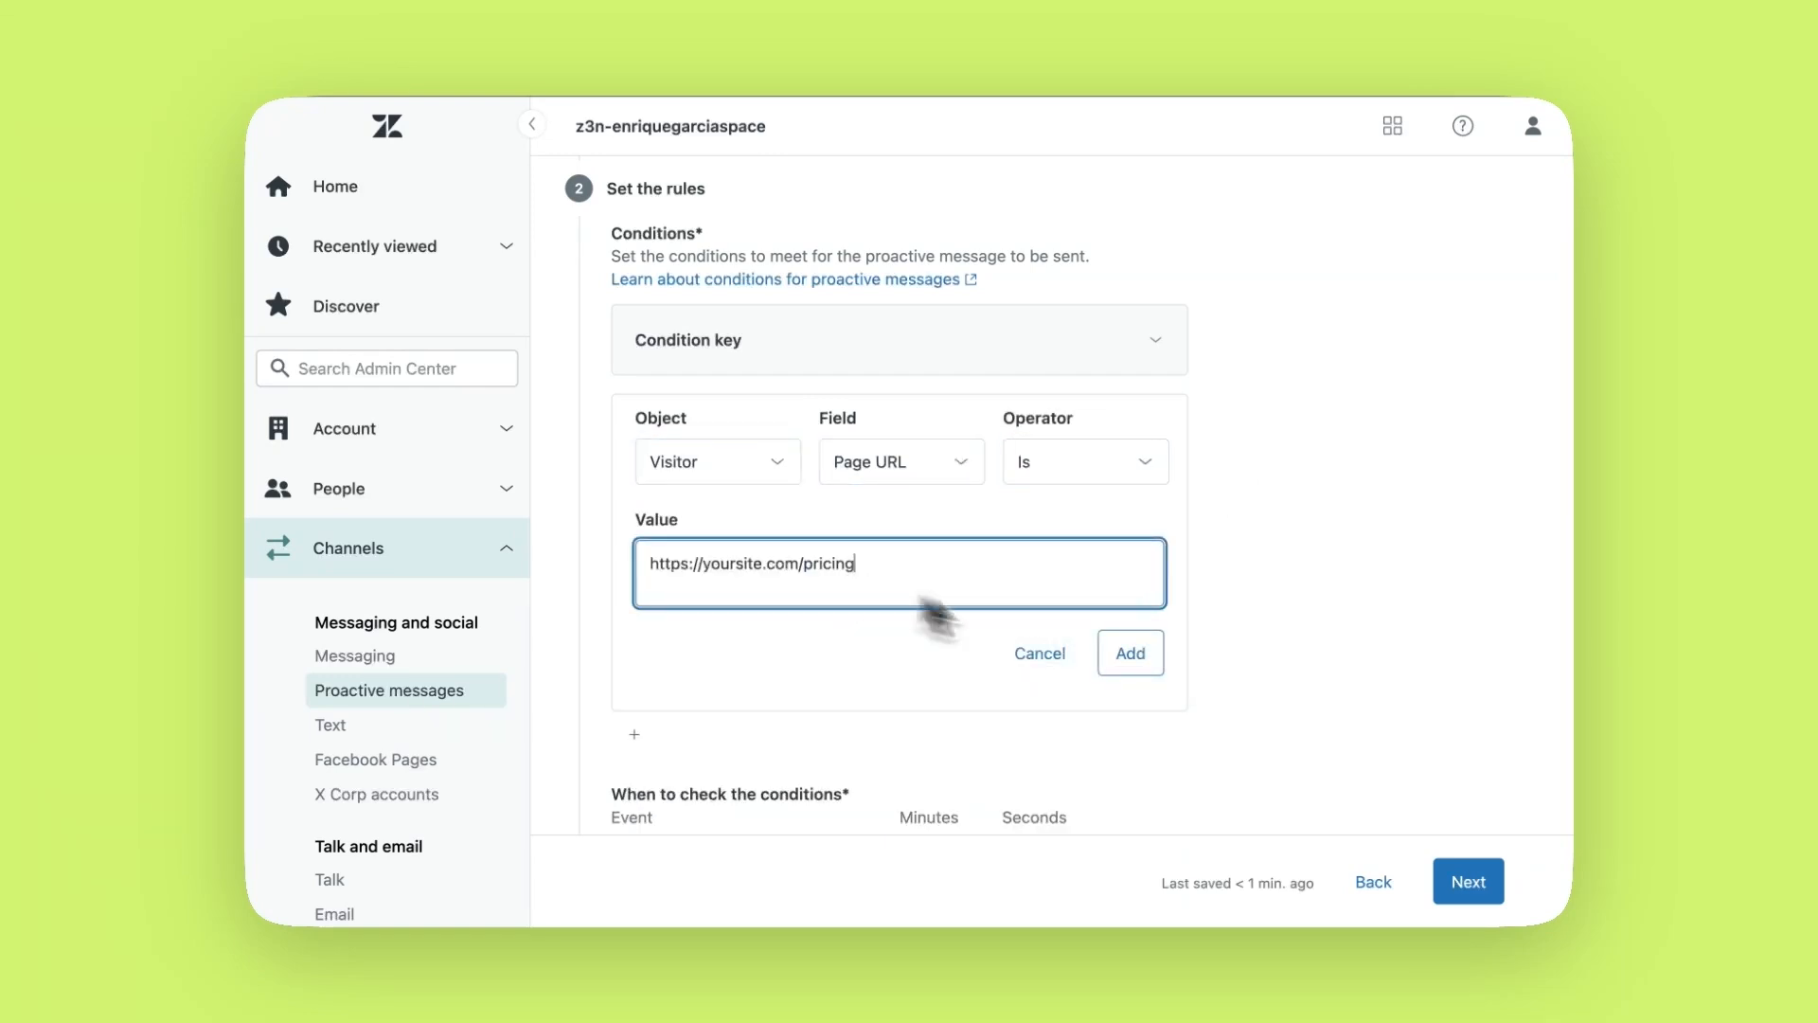
pyautogui.click(1137, 653)
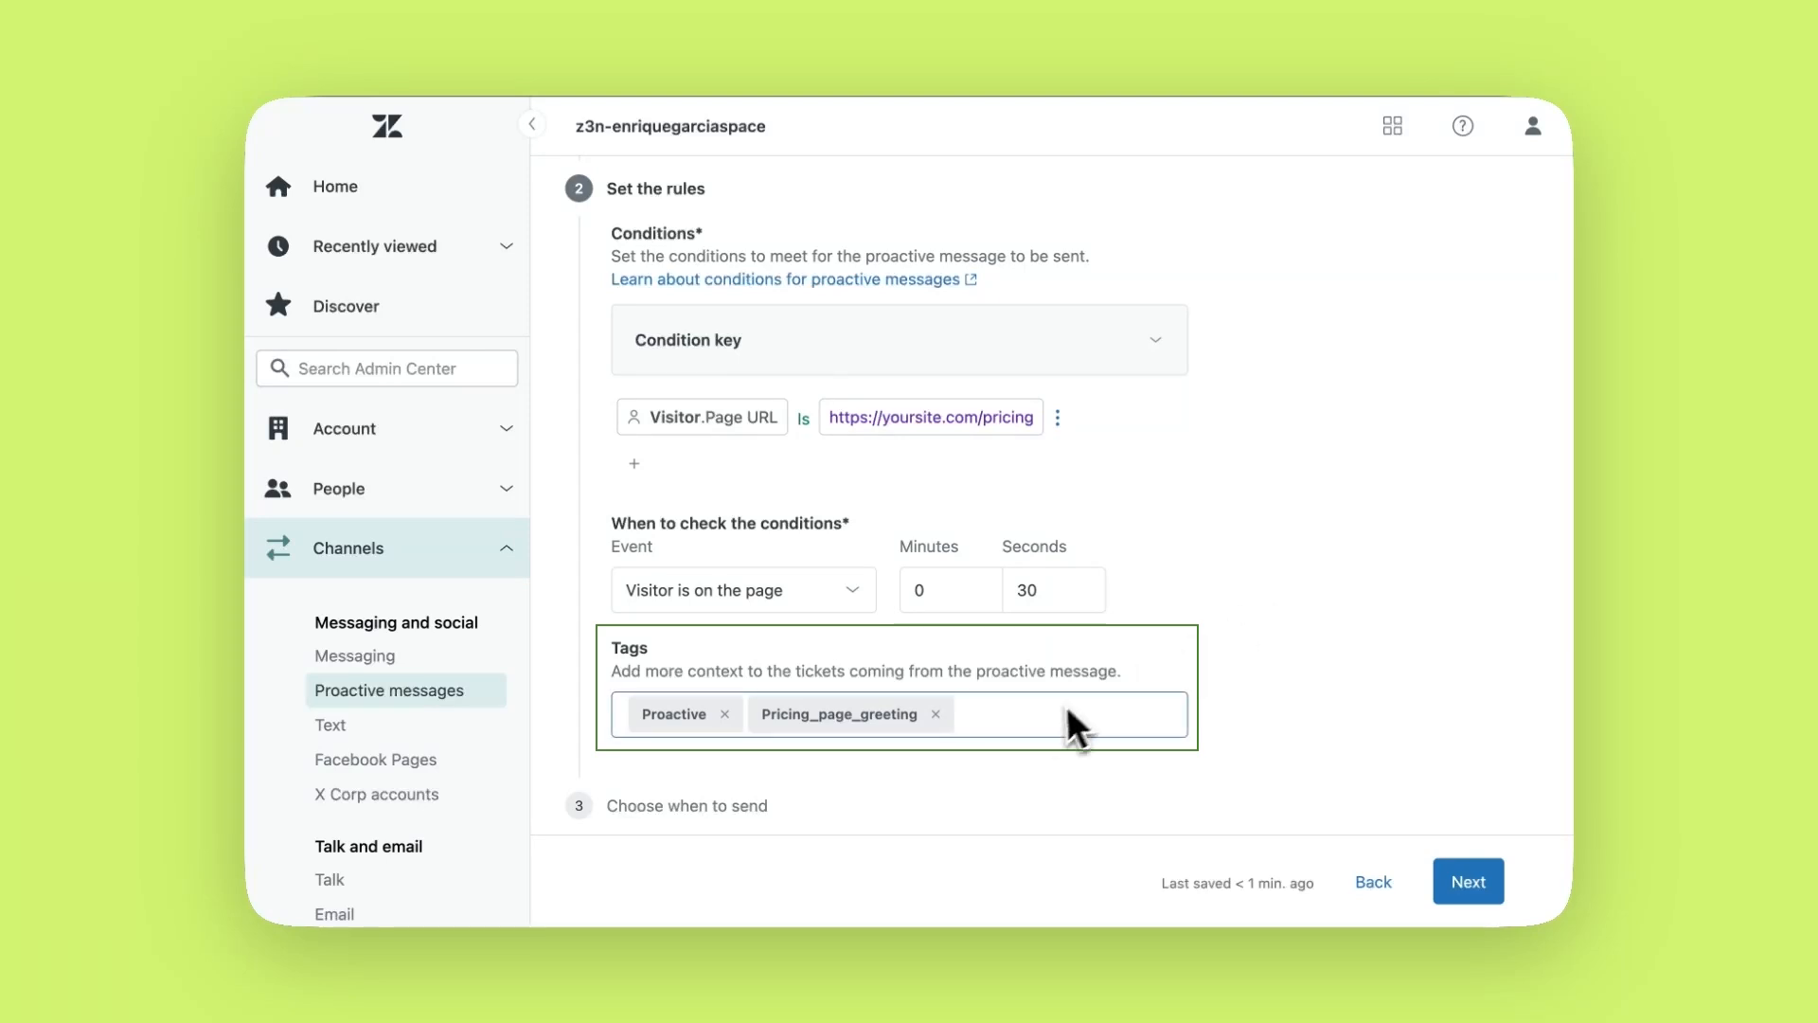
# Add Sales as an extra ticket tag and advance to the send-time step
pyautogui.click(1047, 723)
pyautogui.write('Sales')
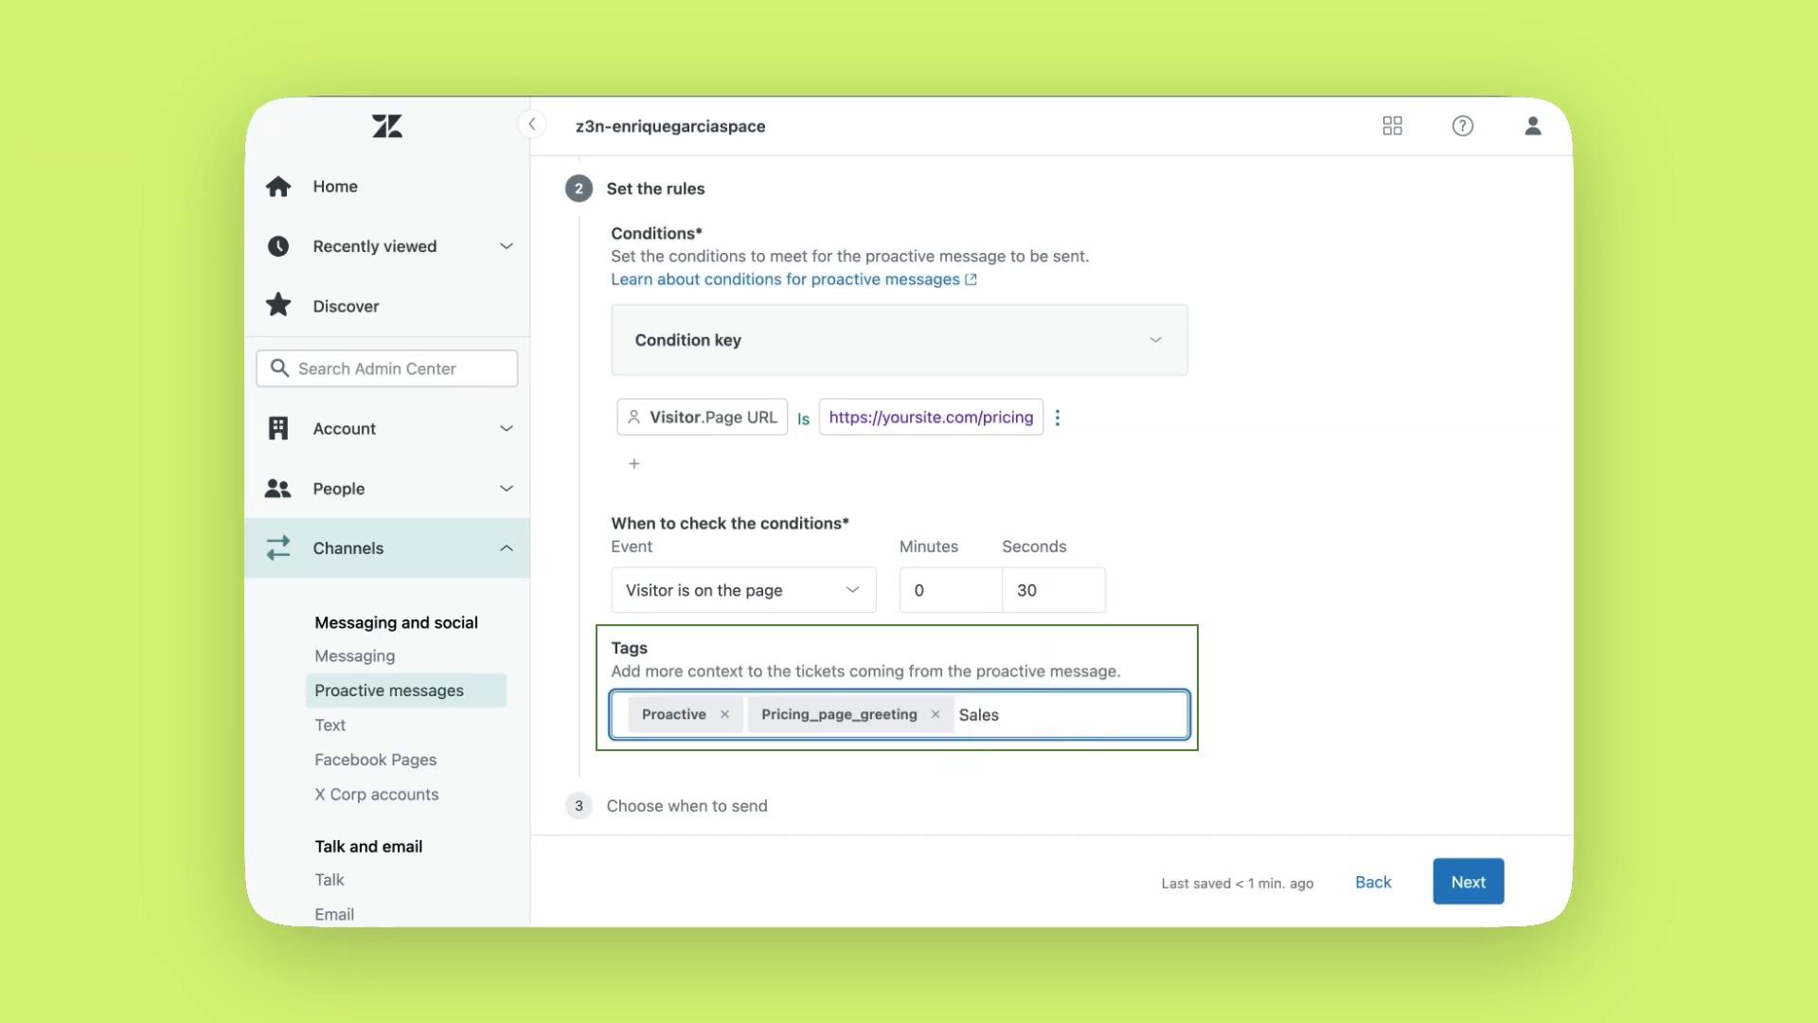
pyautogui.press('Return')
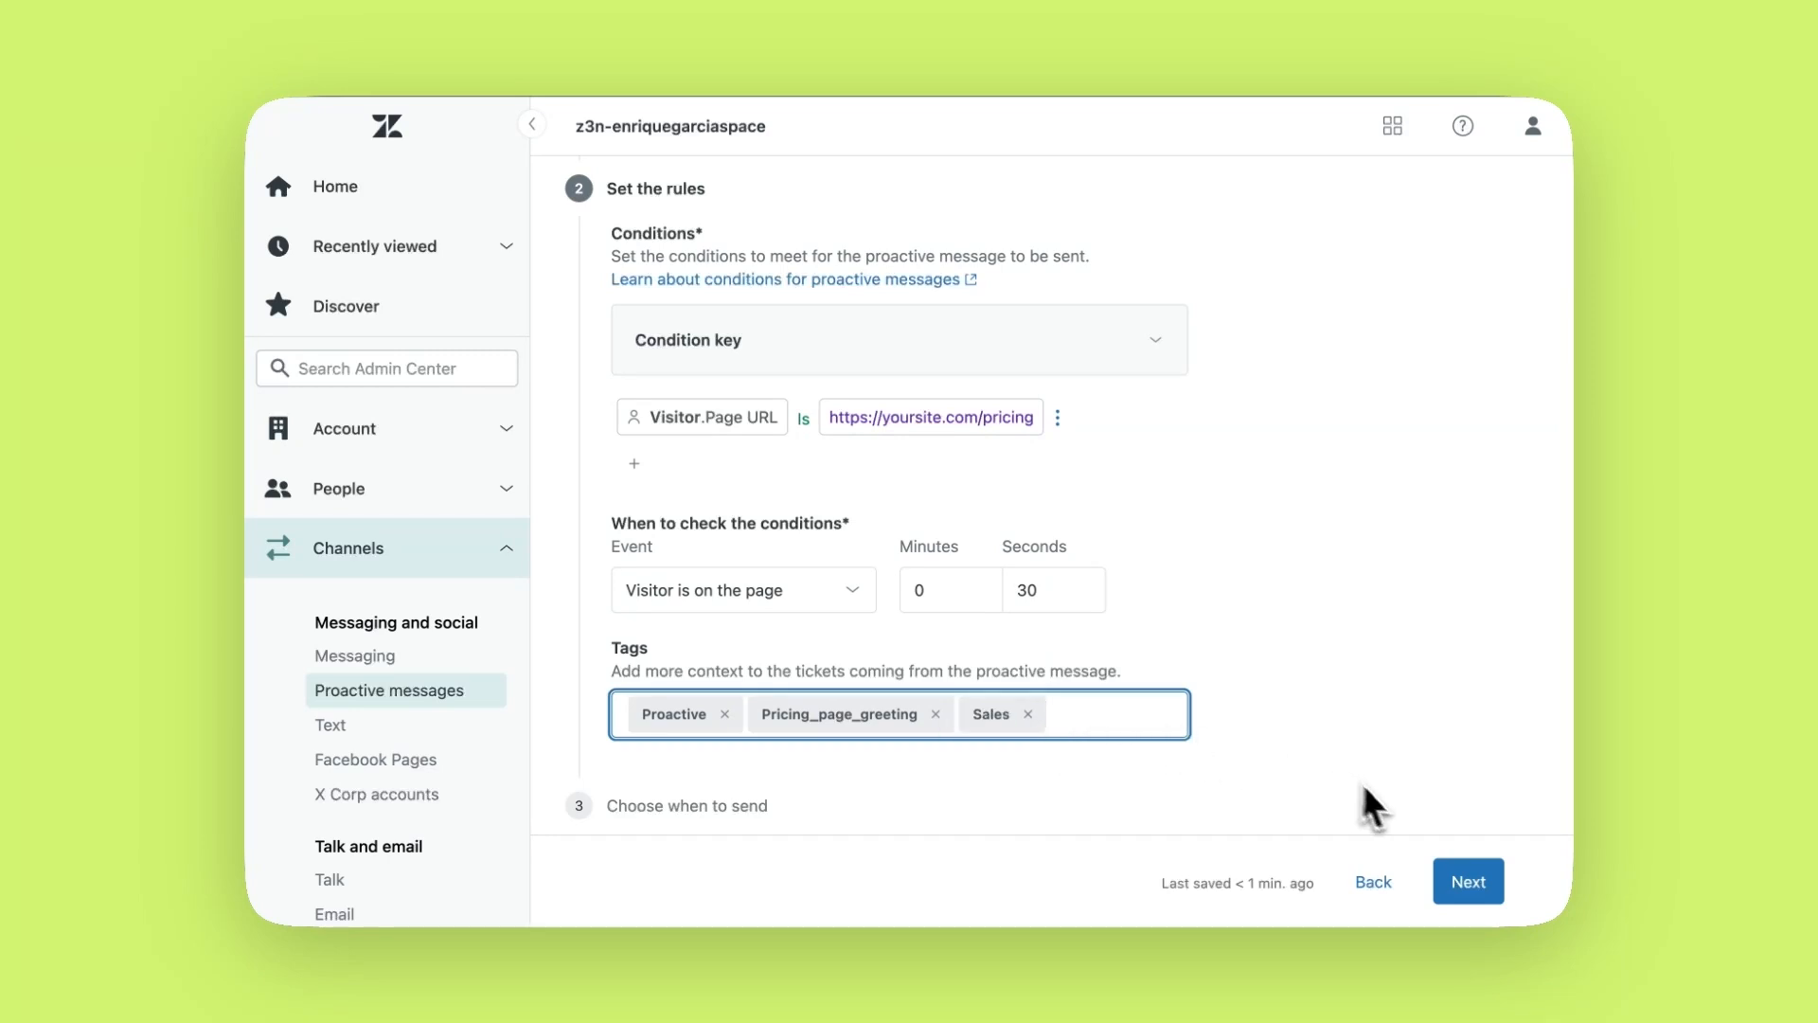
pyautogui.click(1464, 886)
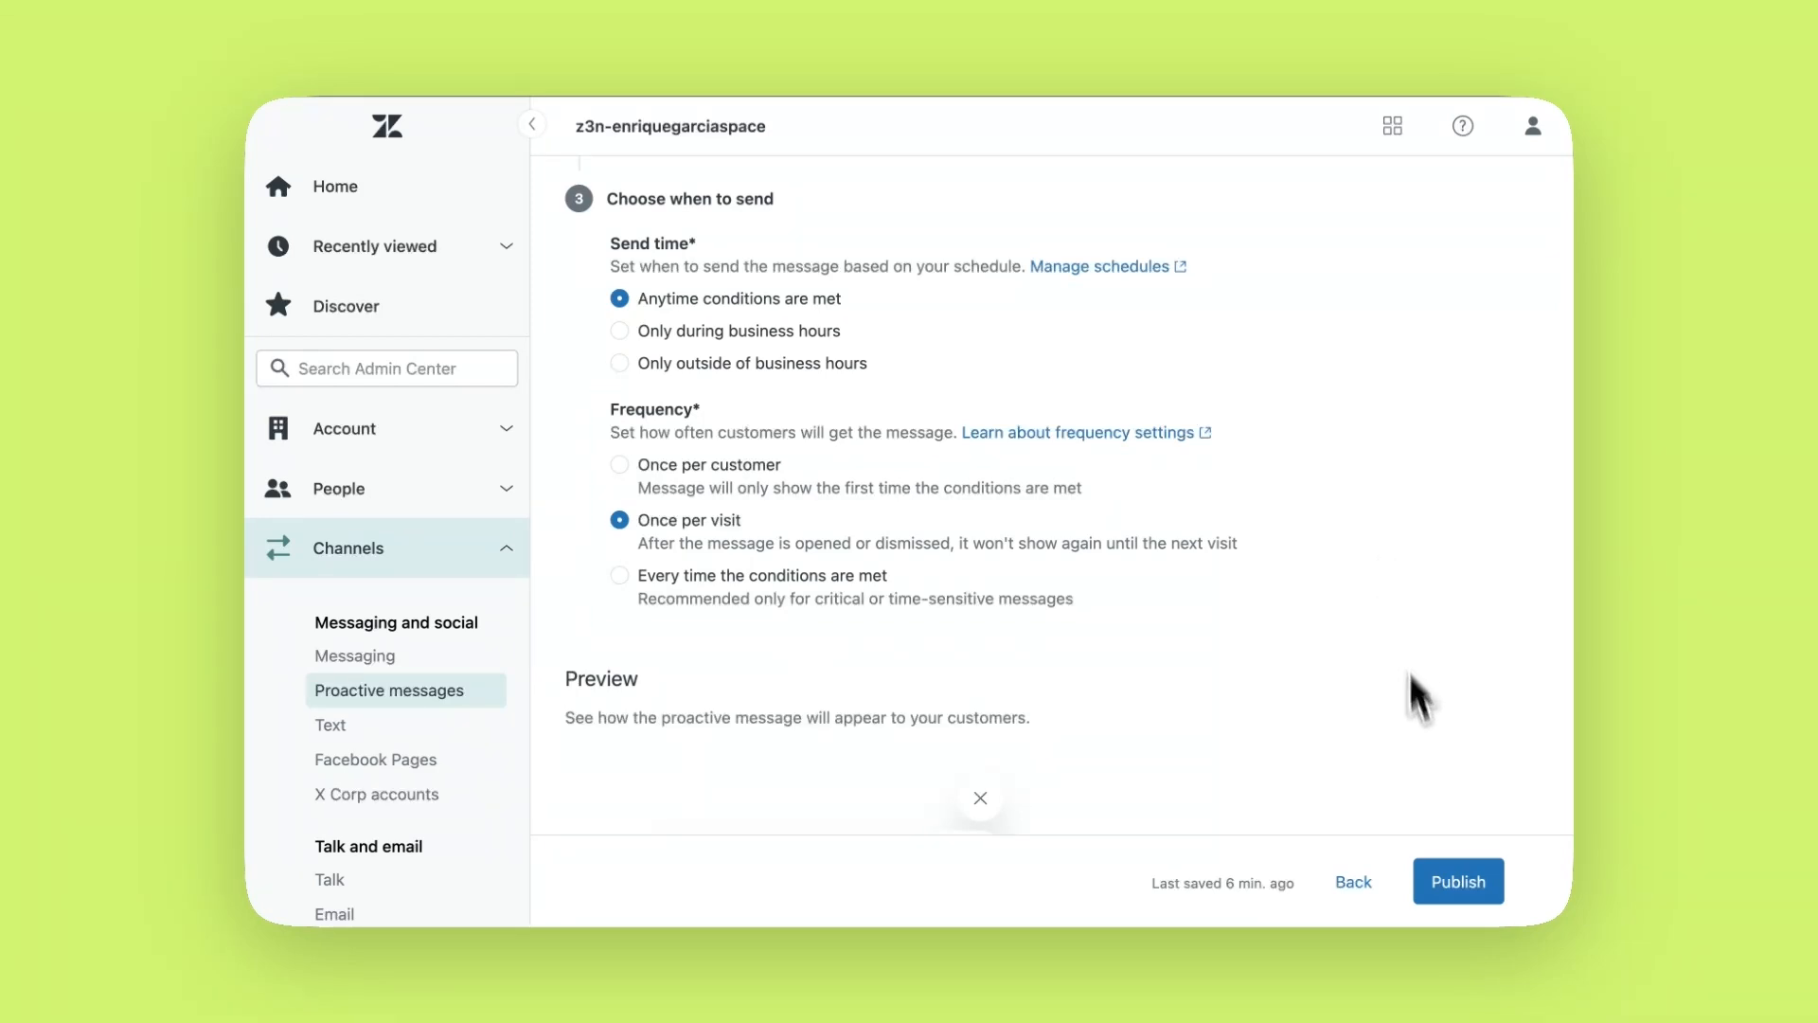
# Publish the 'Pricing page greeting' proactive message
pyautogui.click(1461, 901)
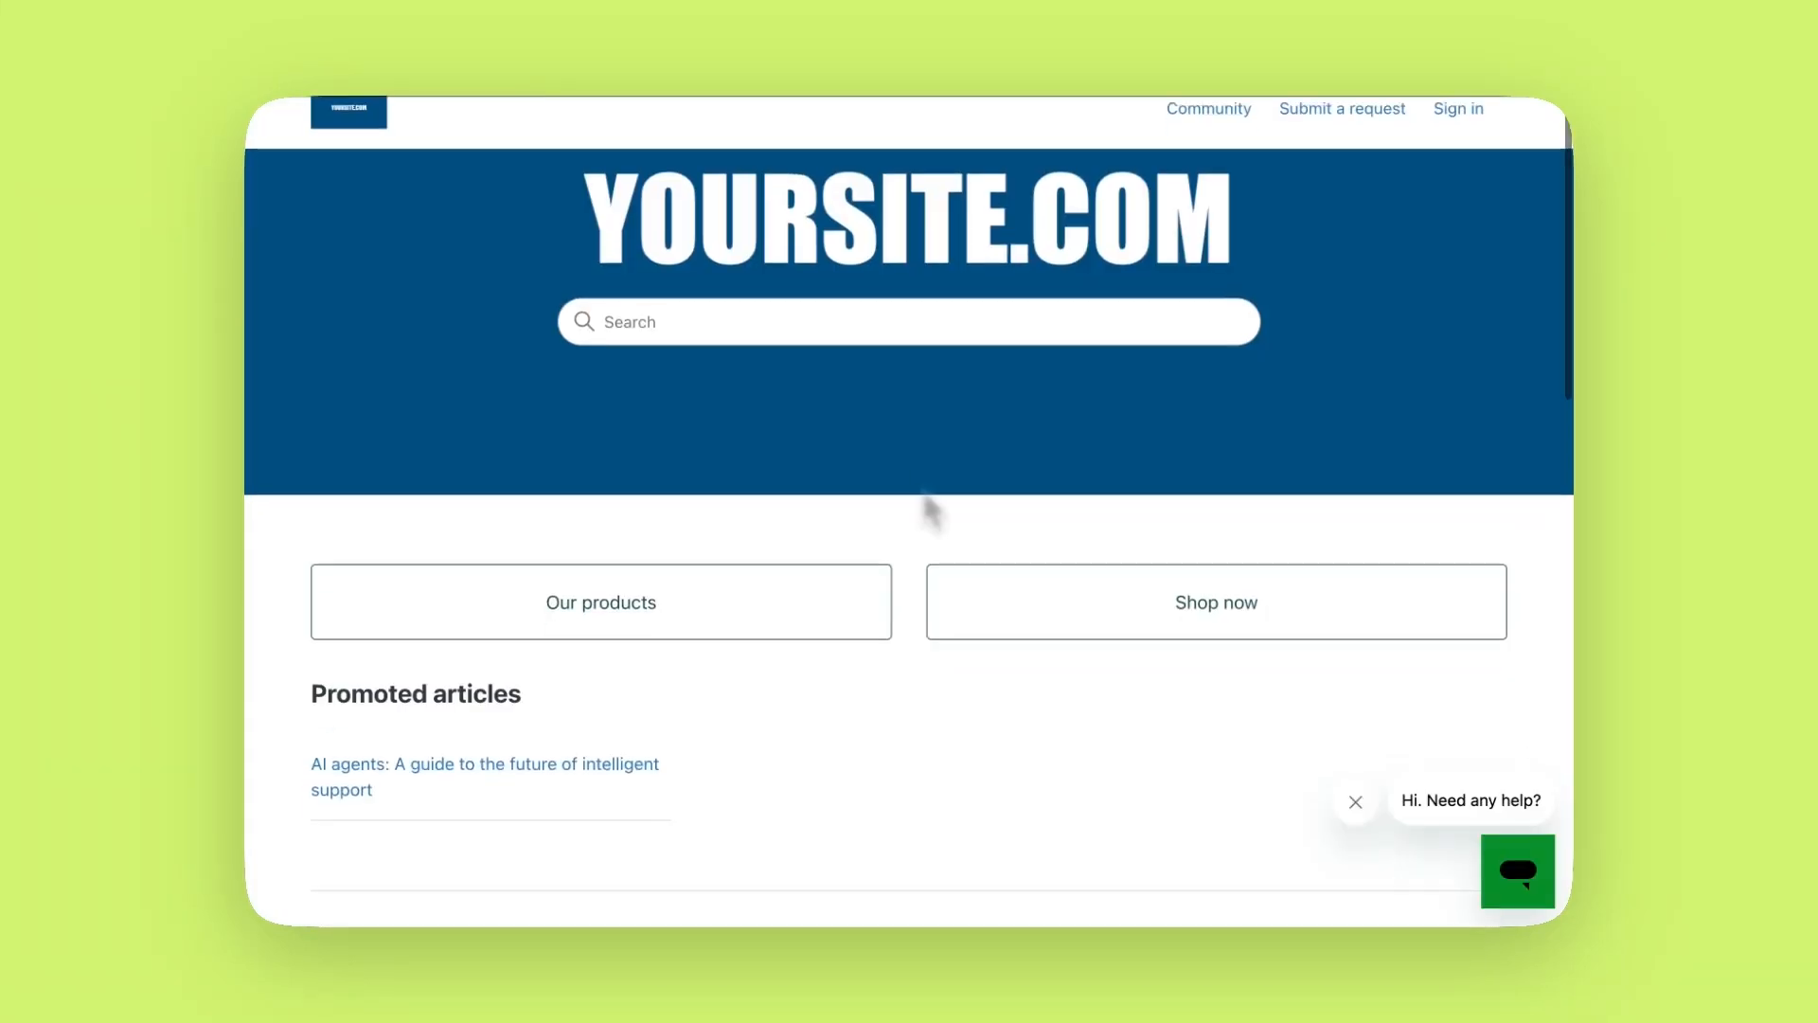
pyautogui.scroll(-3, 933, 512)
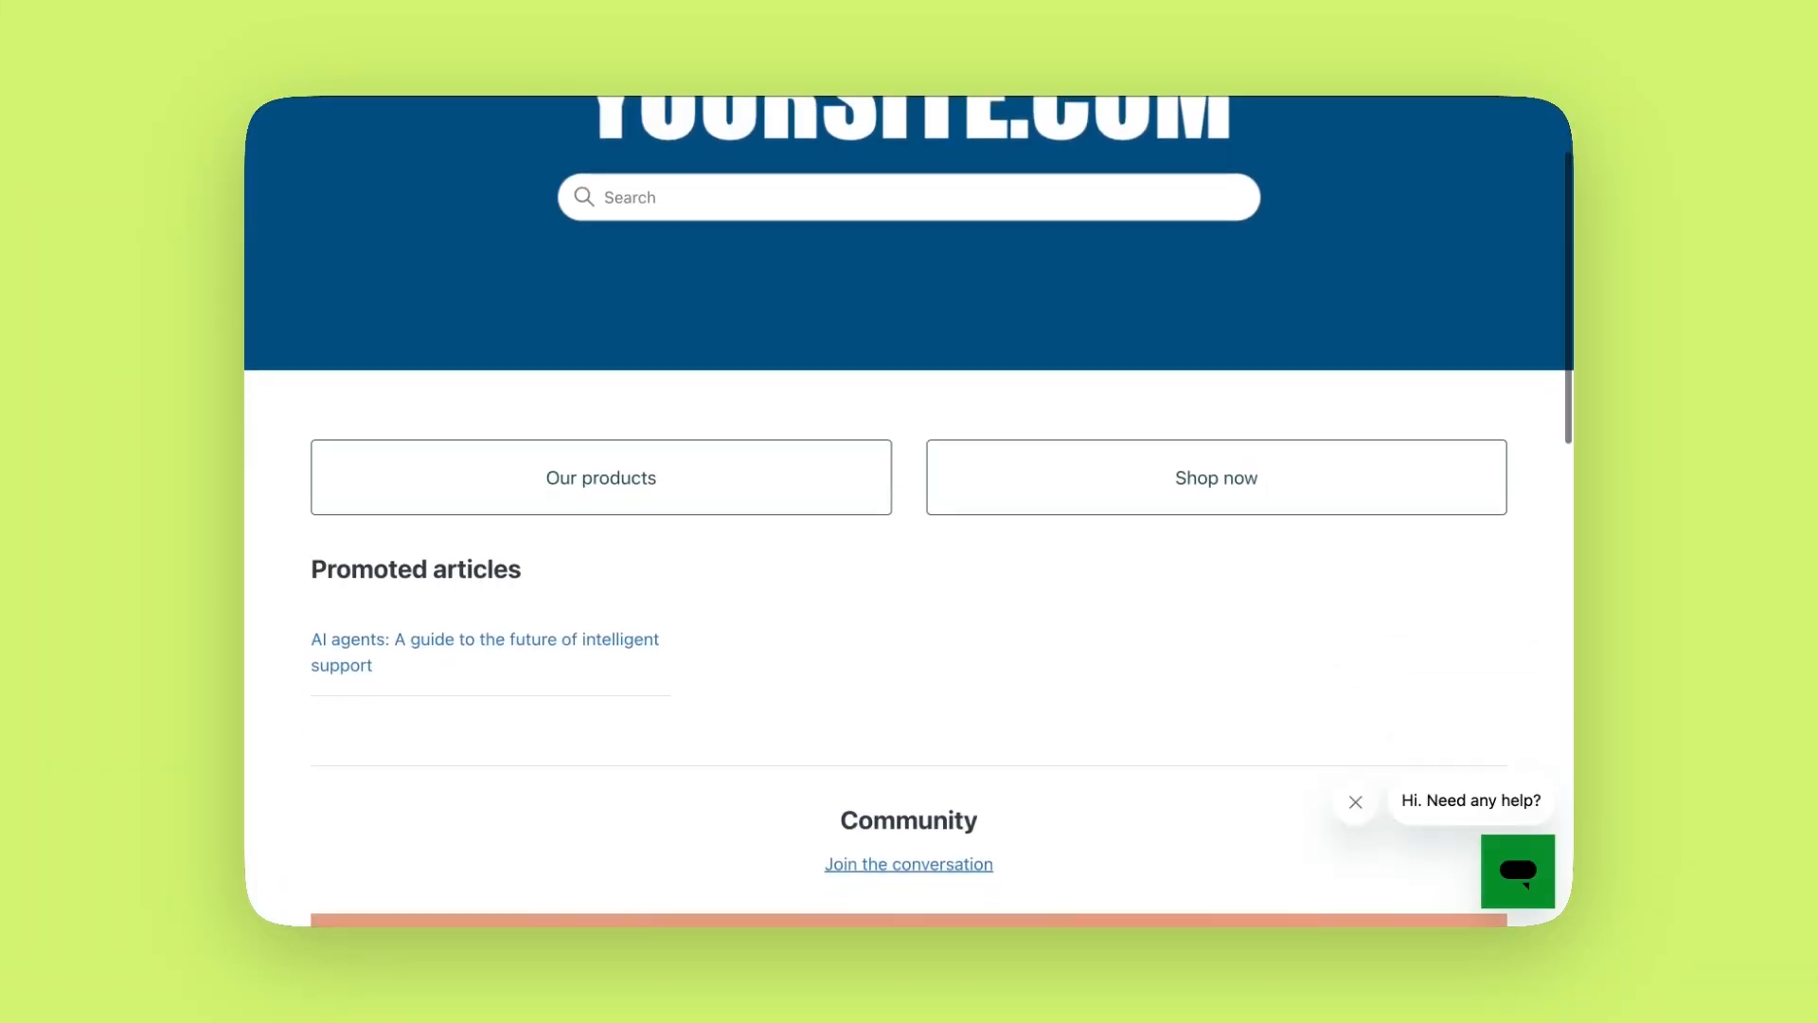
pyautogui.scroll(4, 933, 511)
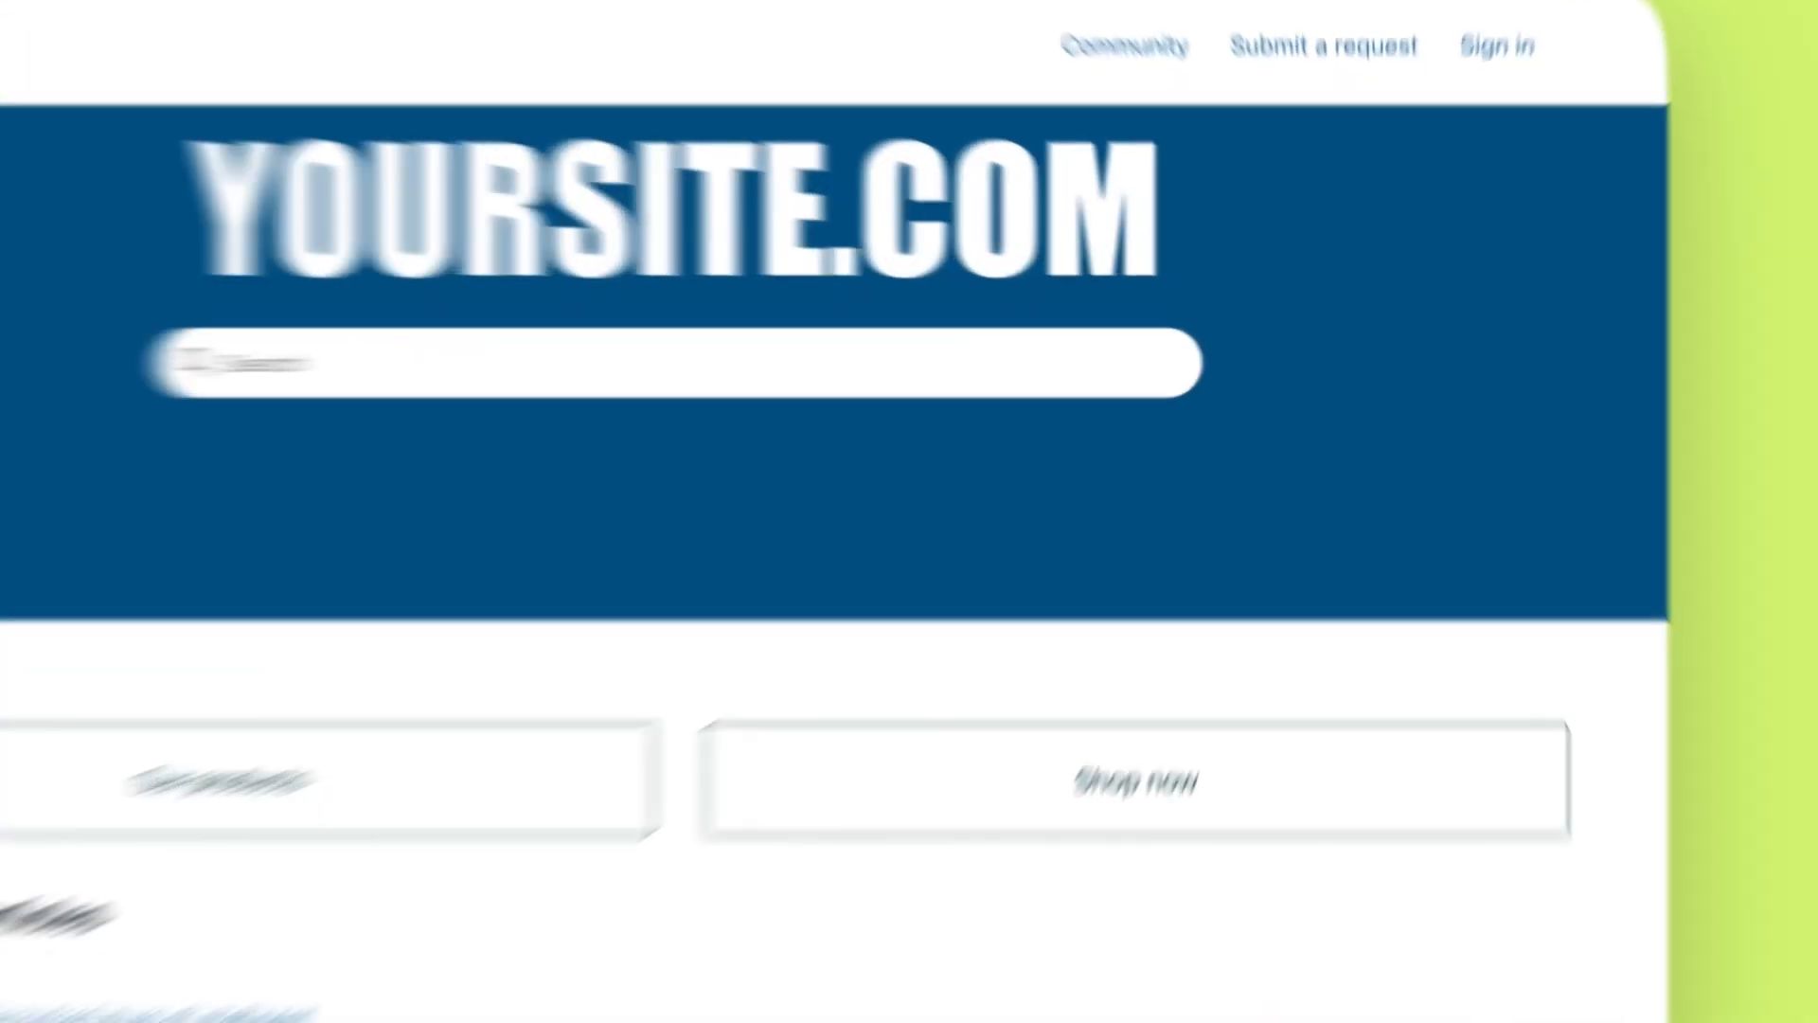
# On yoursite.com, open the greeting chat and submit the visitor's name and e-mail address
pyautogui.click(1600, 1018)
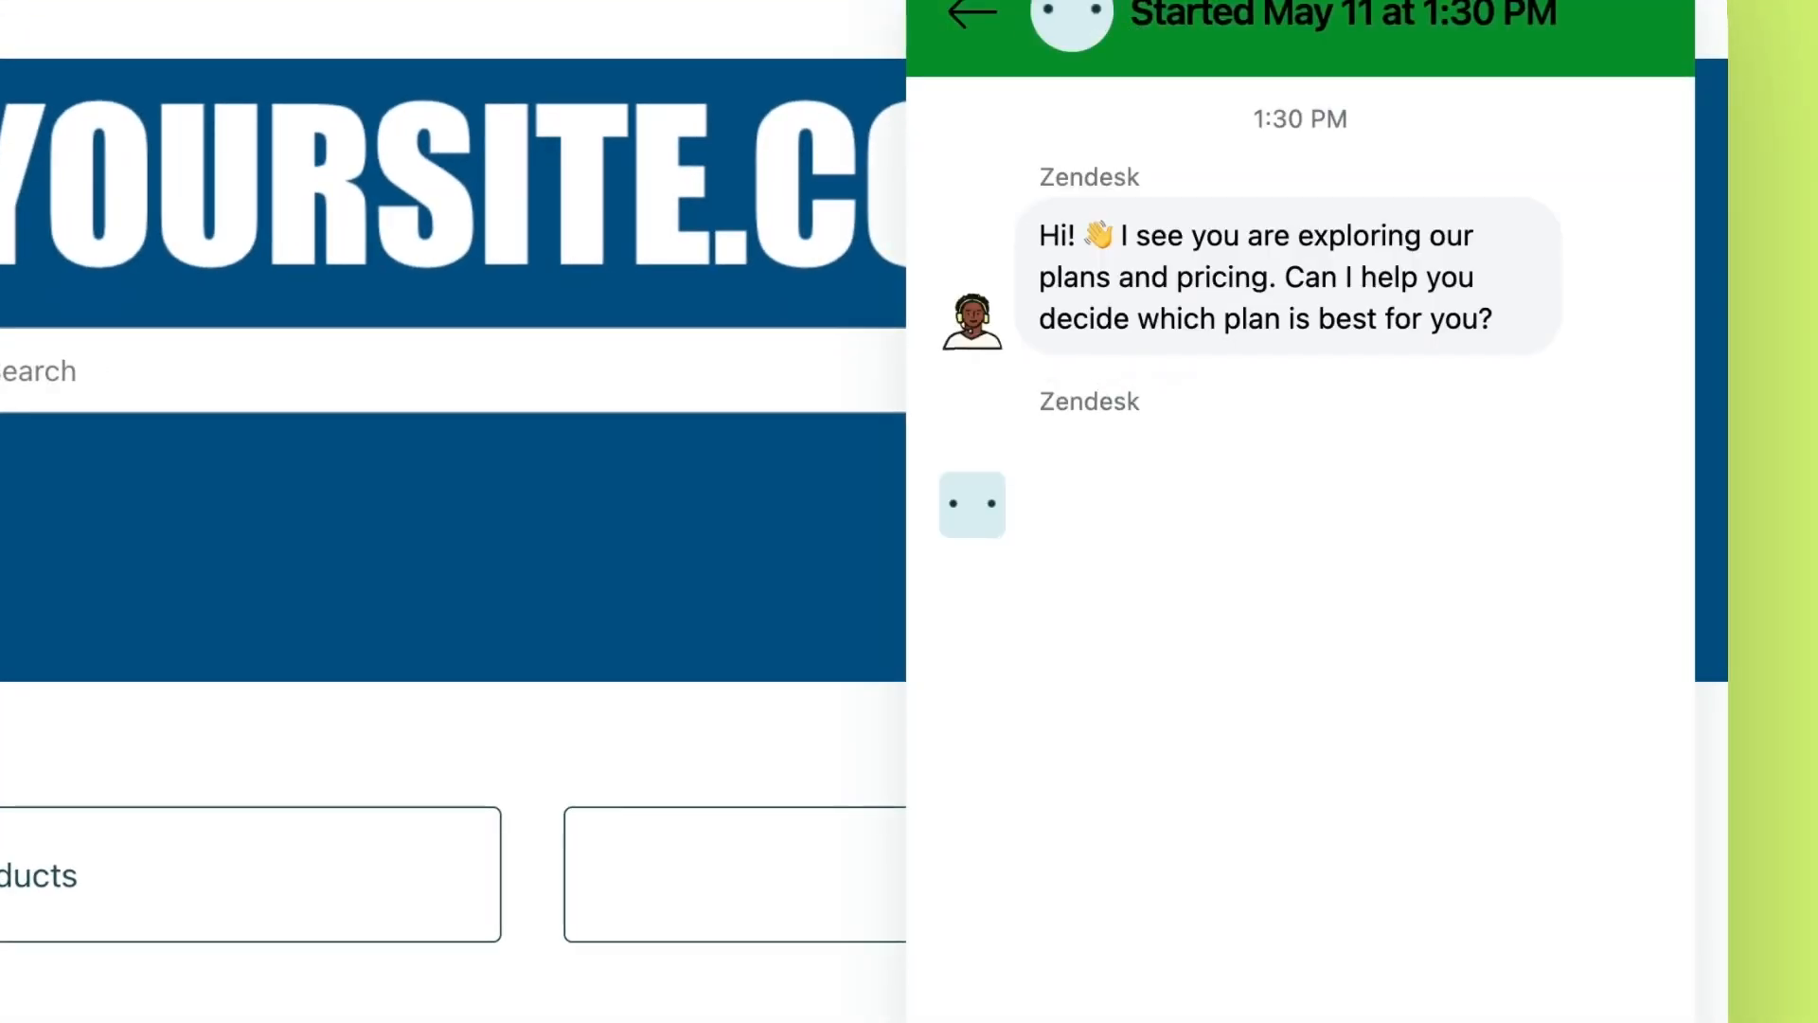
pyautogui.write('Larry')
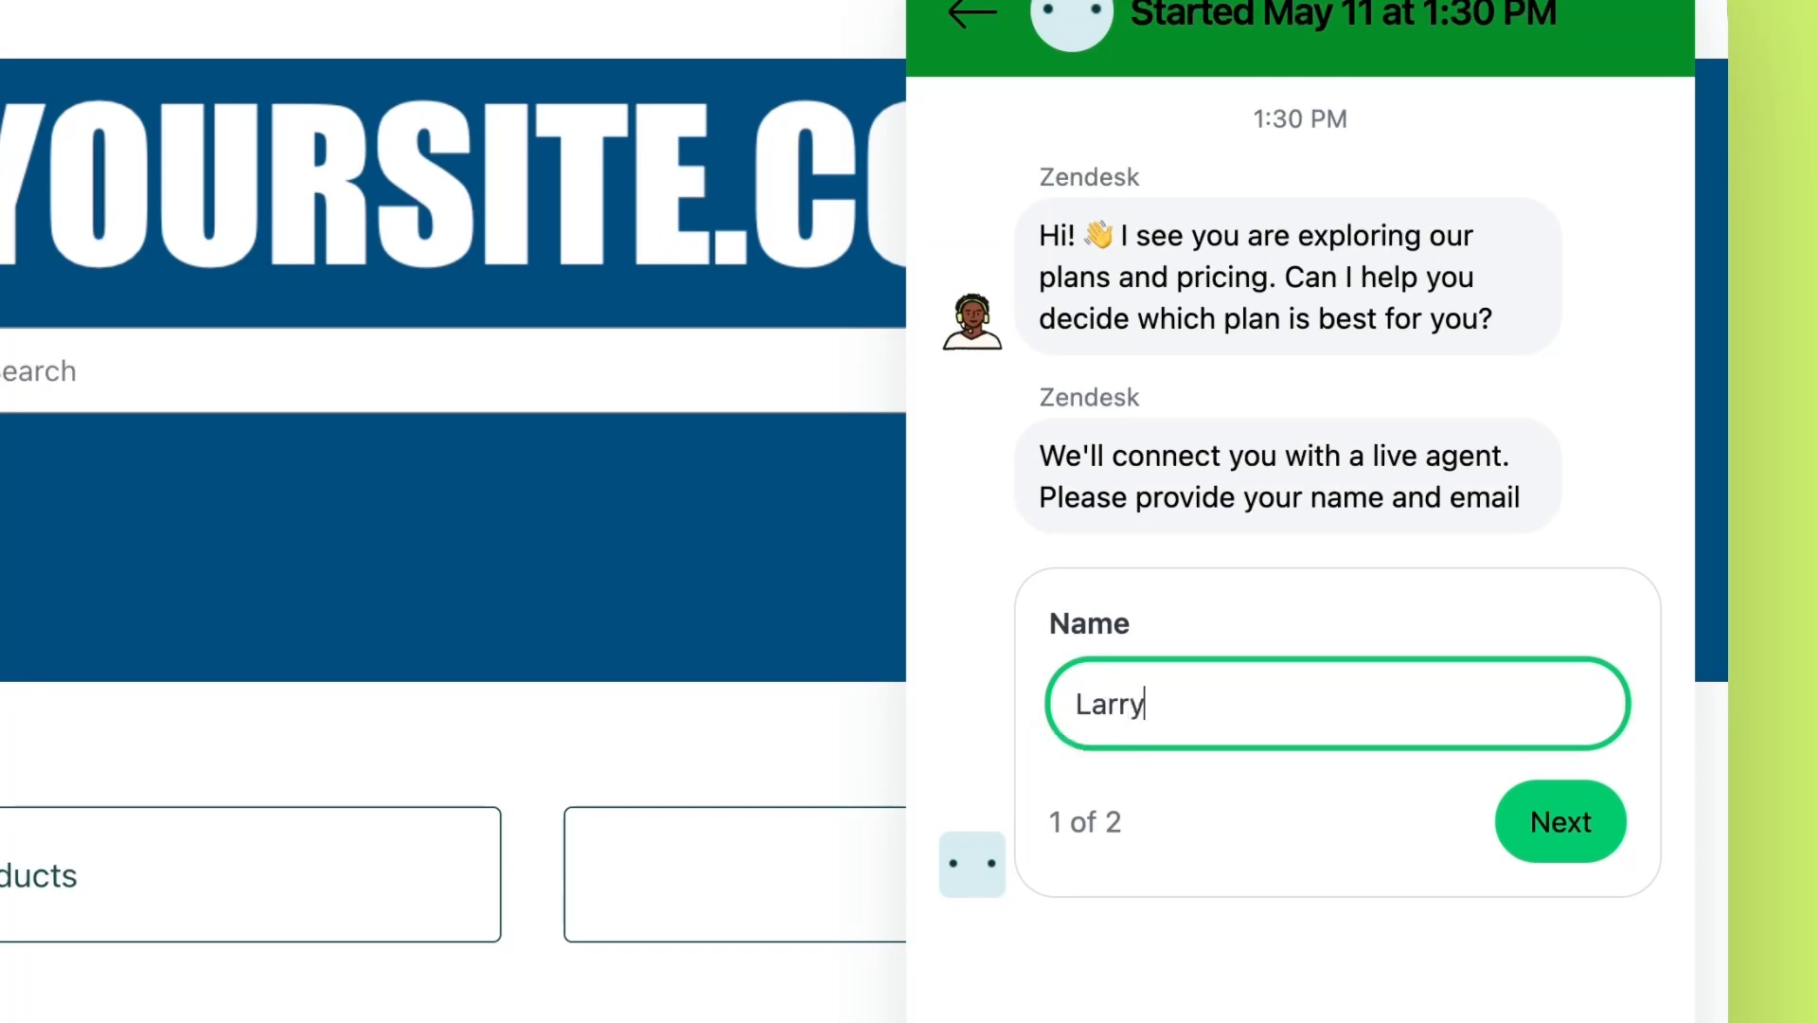
pyautogui.click(1572, 826)
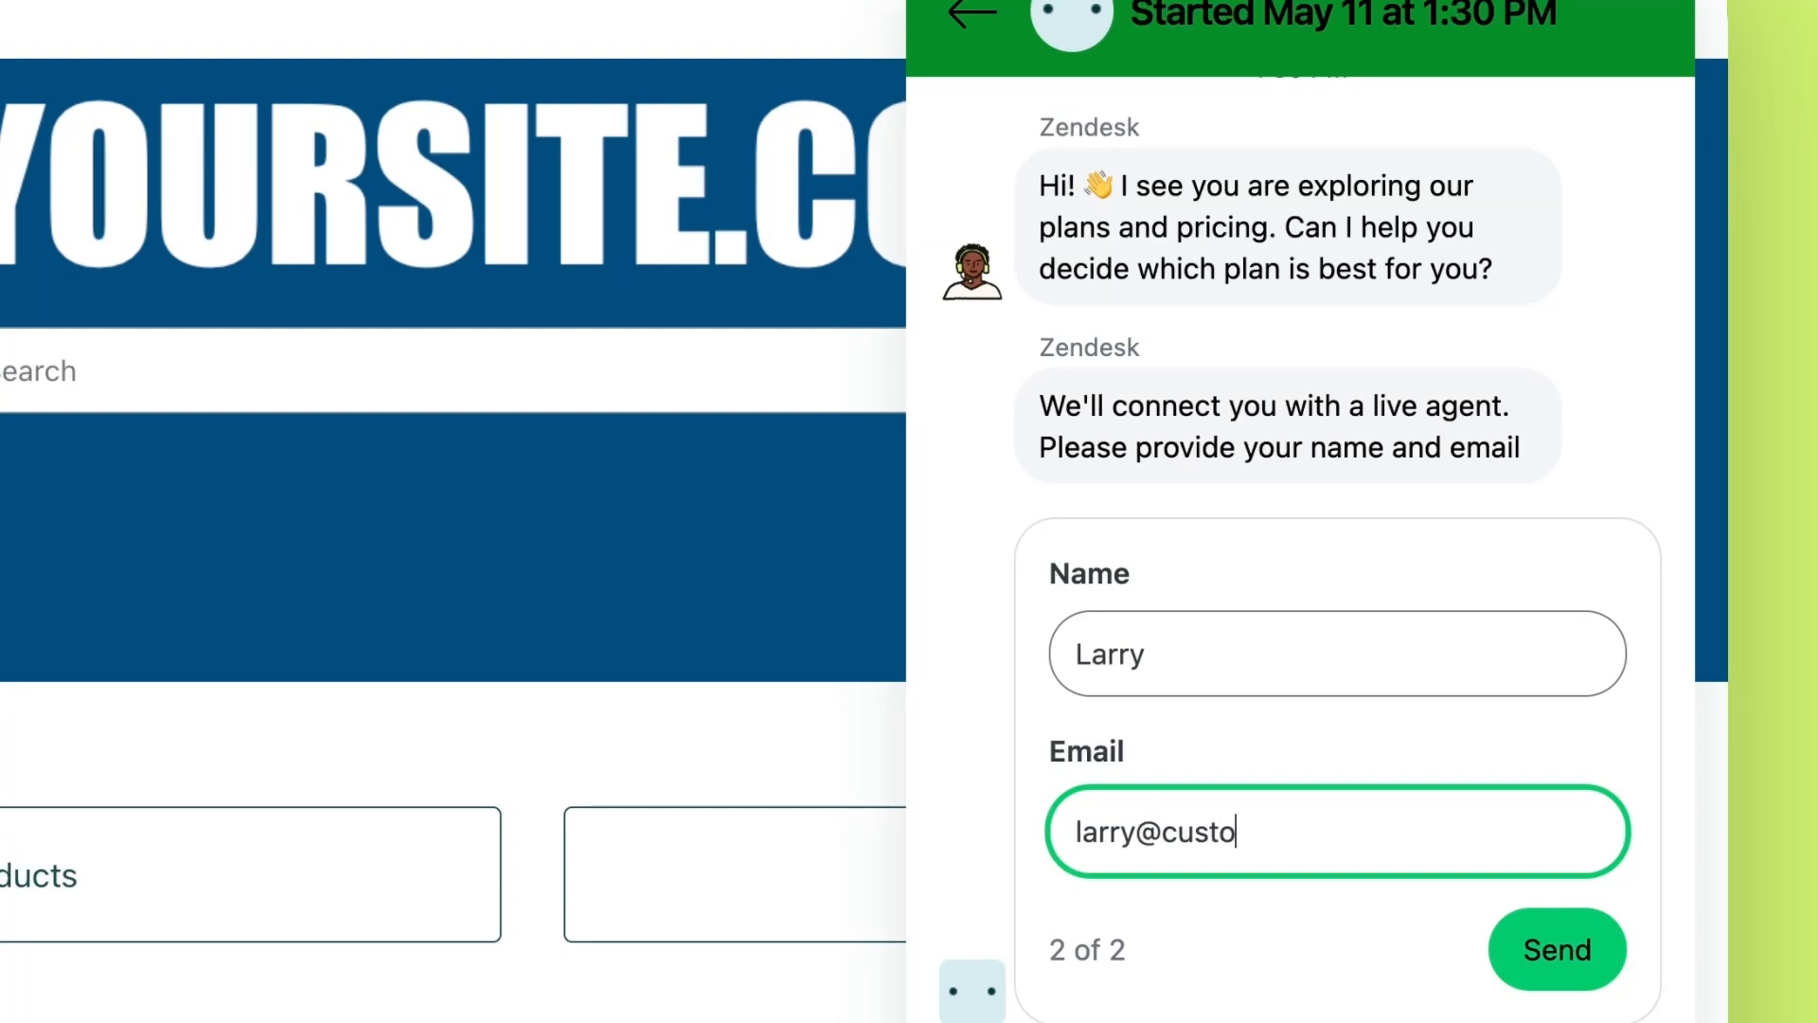
pyautogui.click(1521, 950)
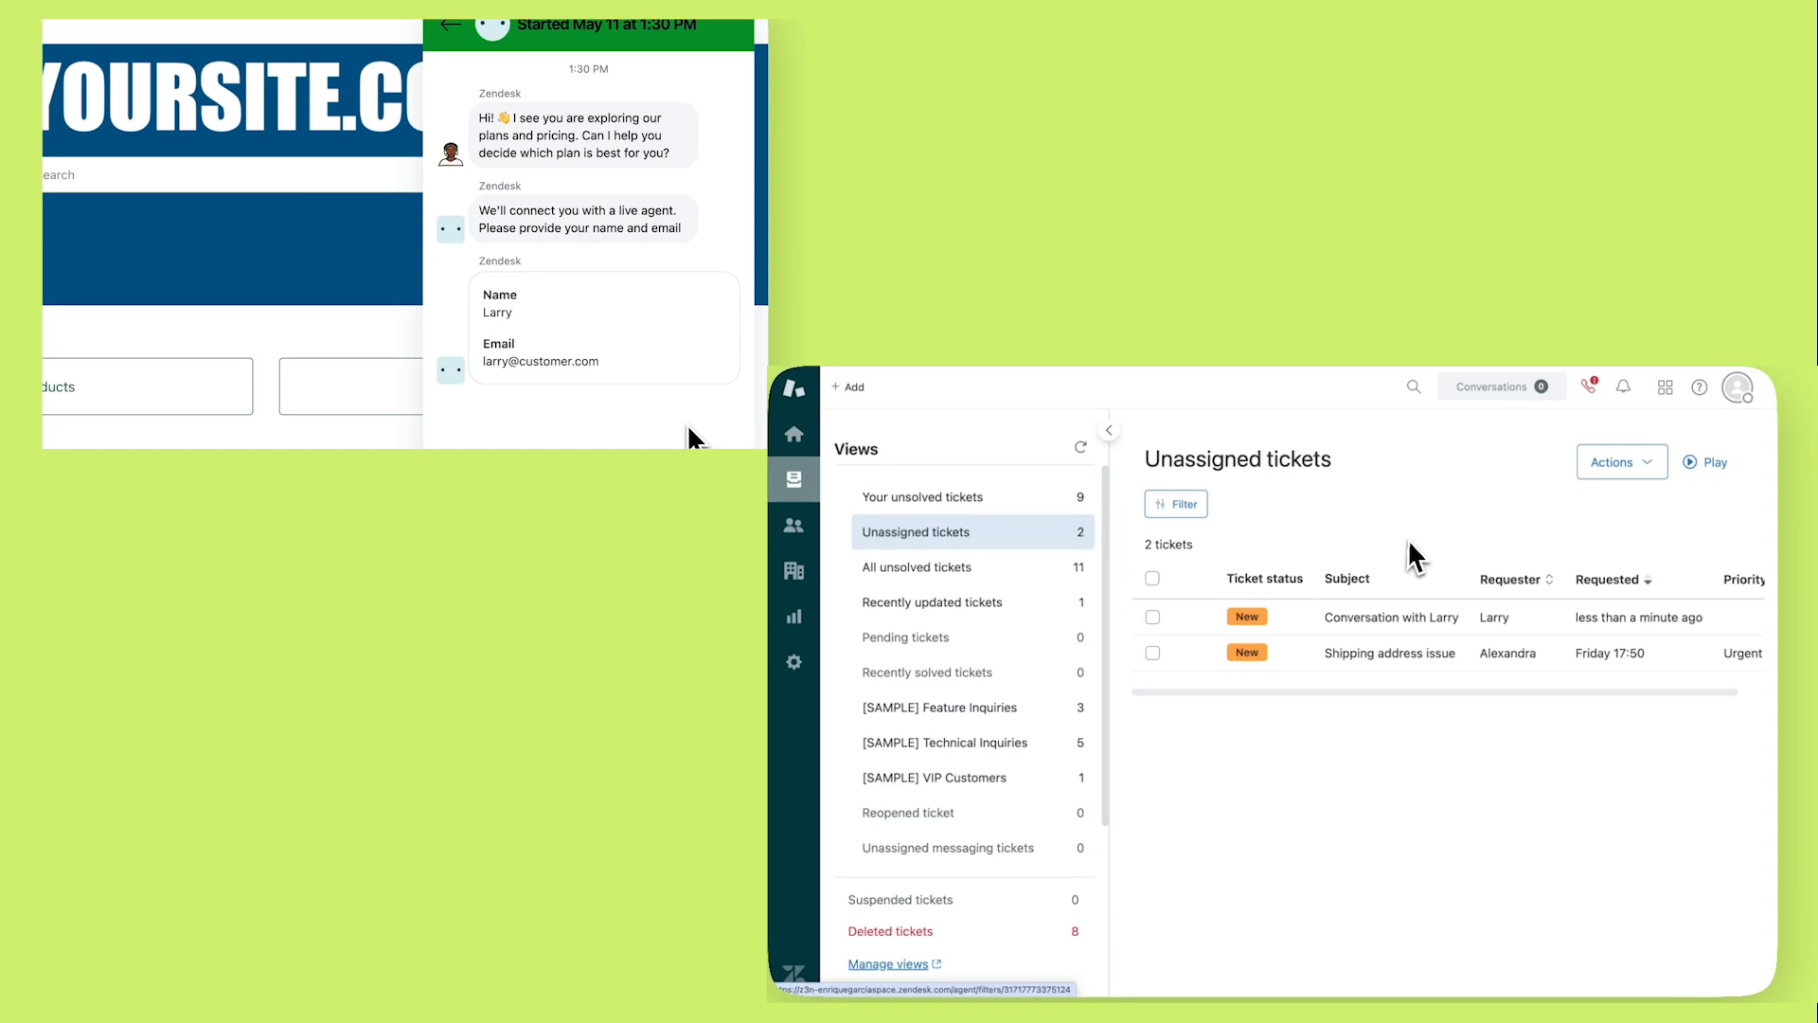
# Assign ticket #73 to yourself, submit it as Open, and reply asking what the visitor needs
pyautogui.click(1429, 617)
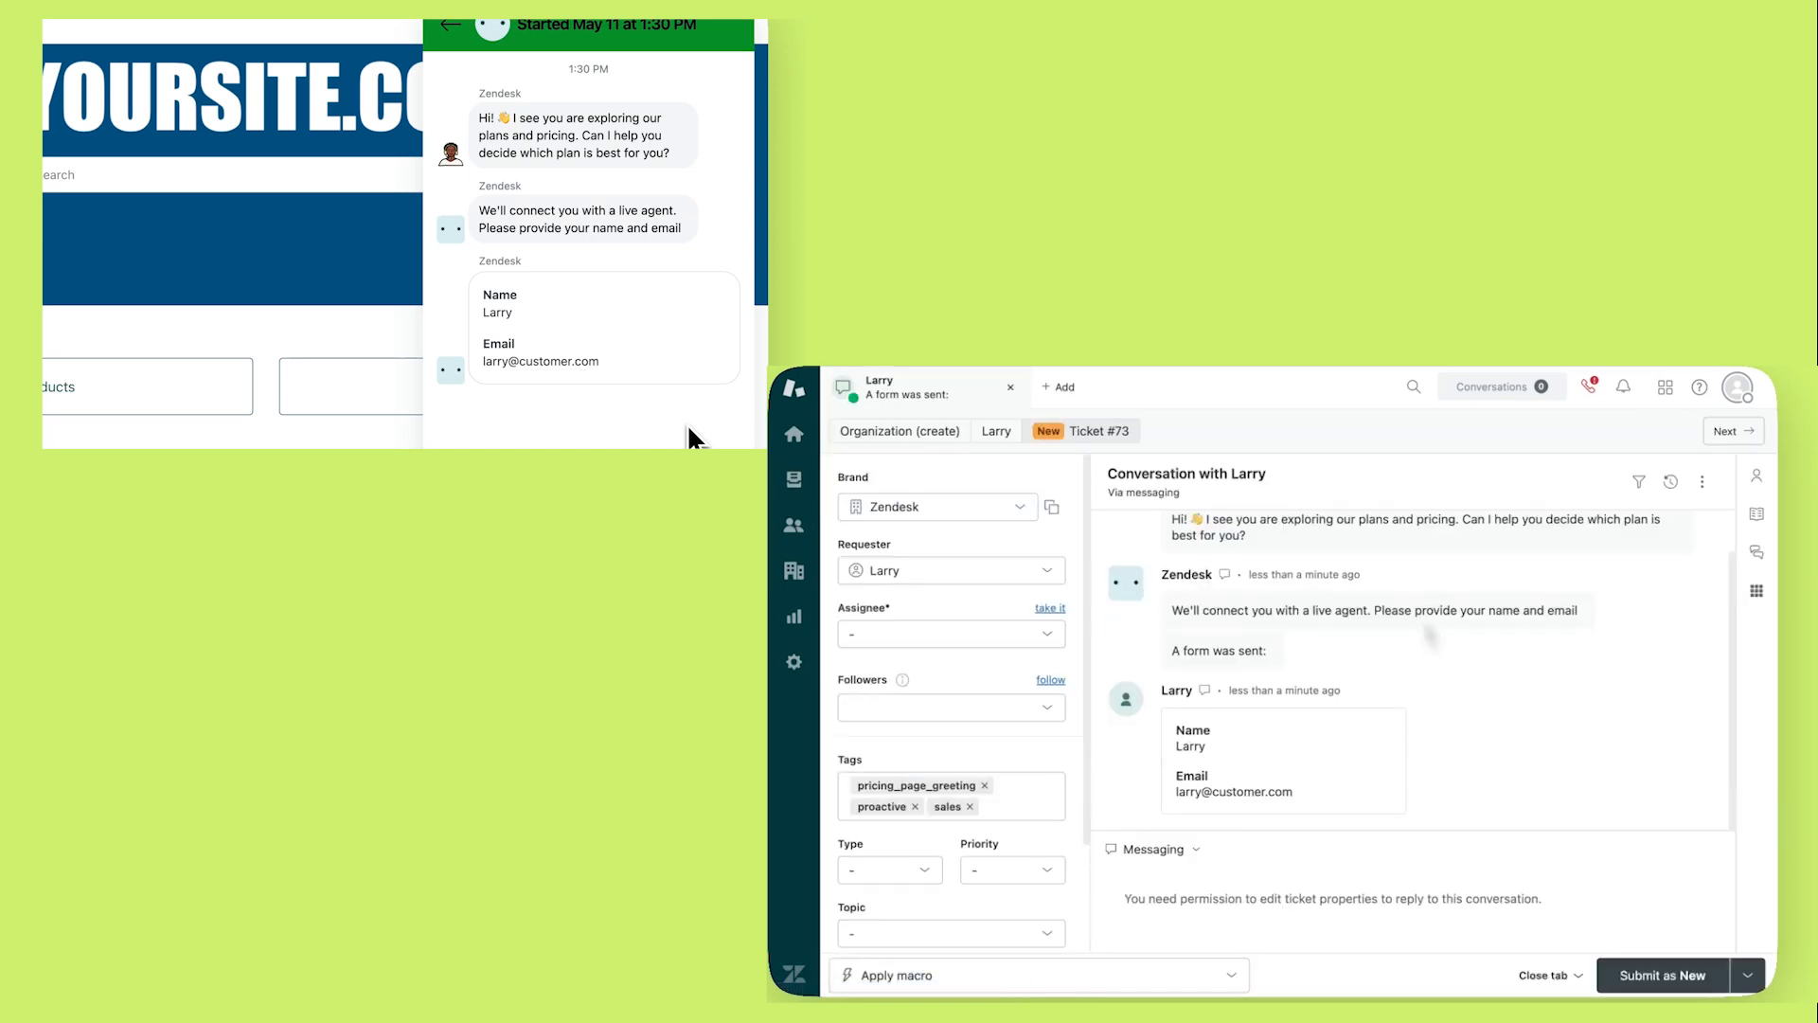
pyautogui.click(1388, 899)
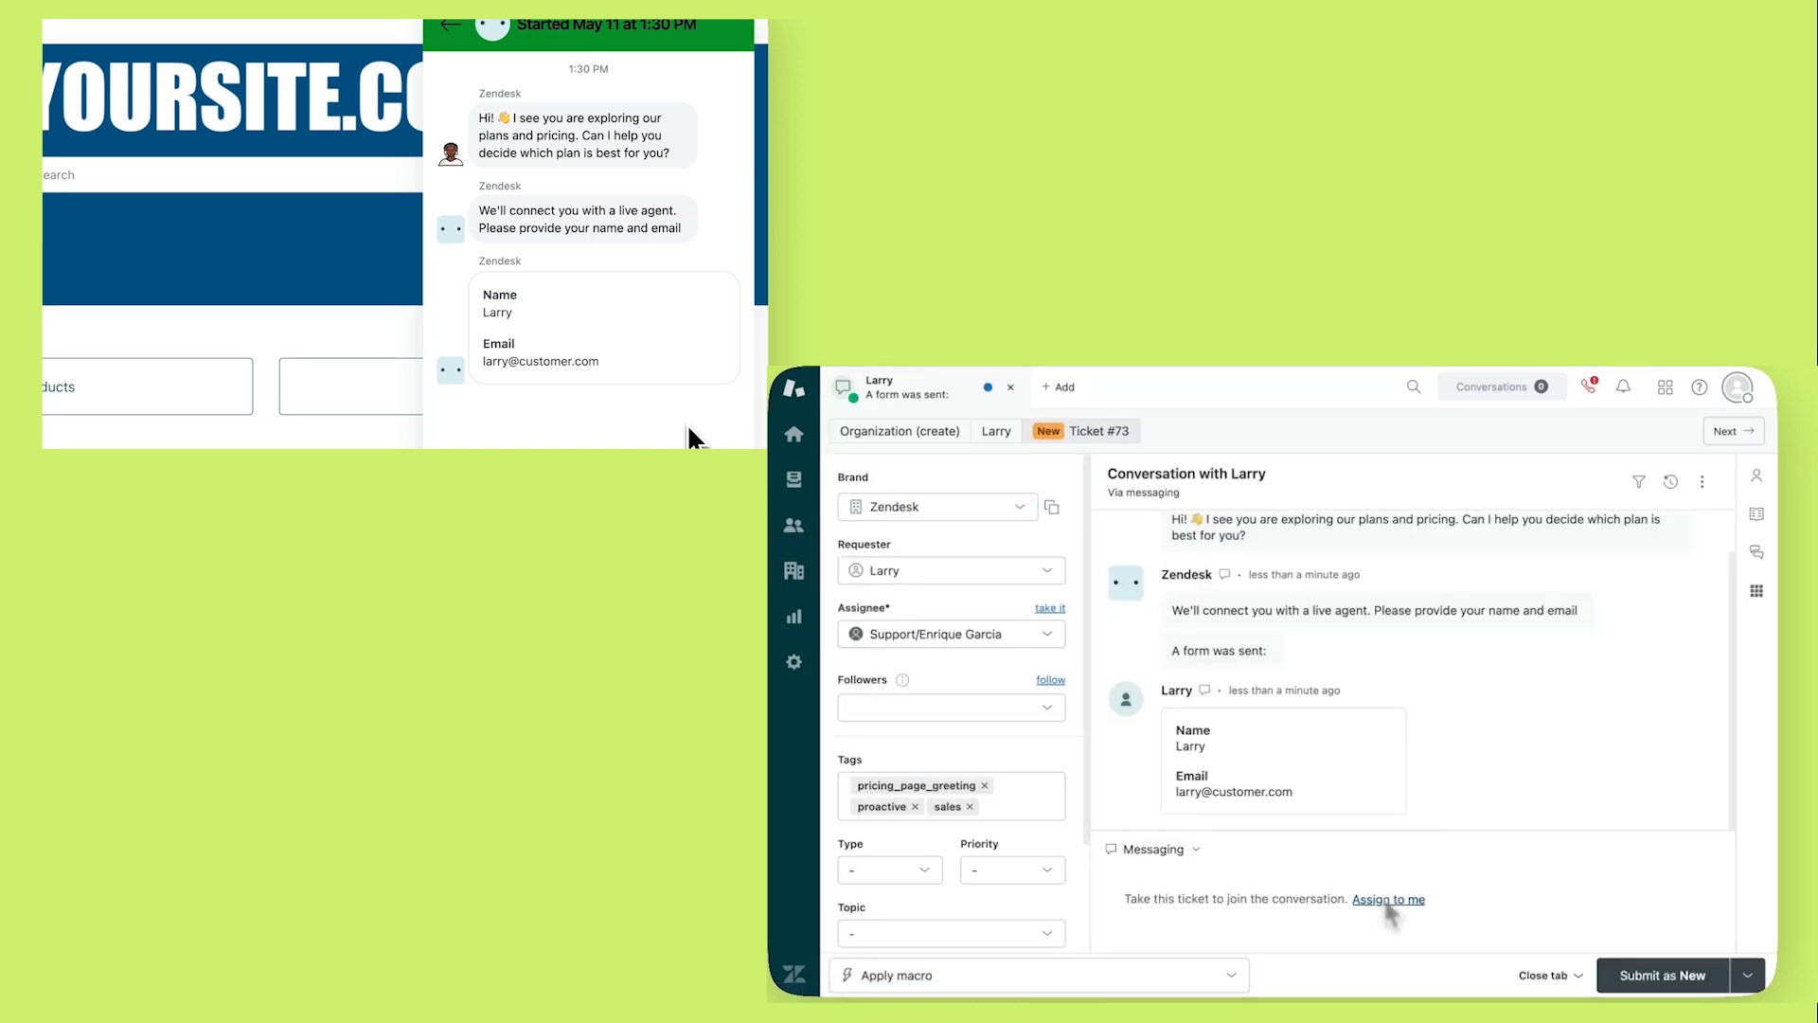
pyautogui.click(1747, 975)
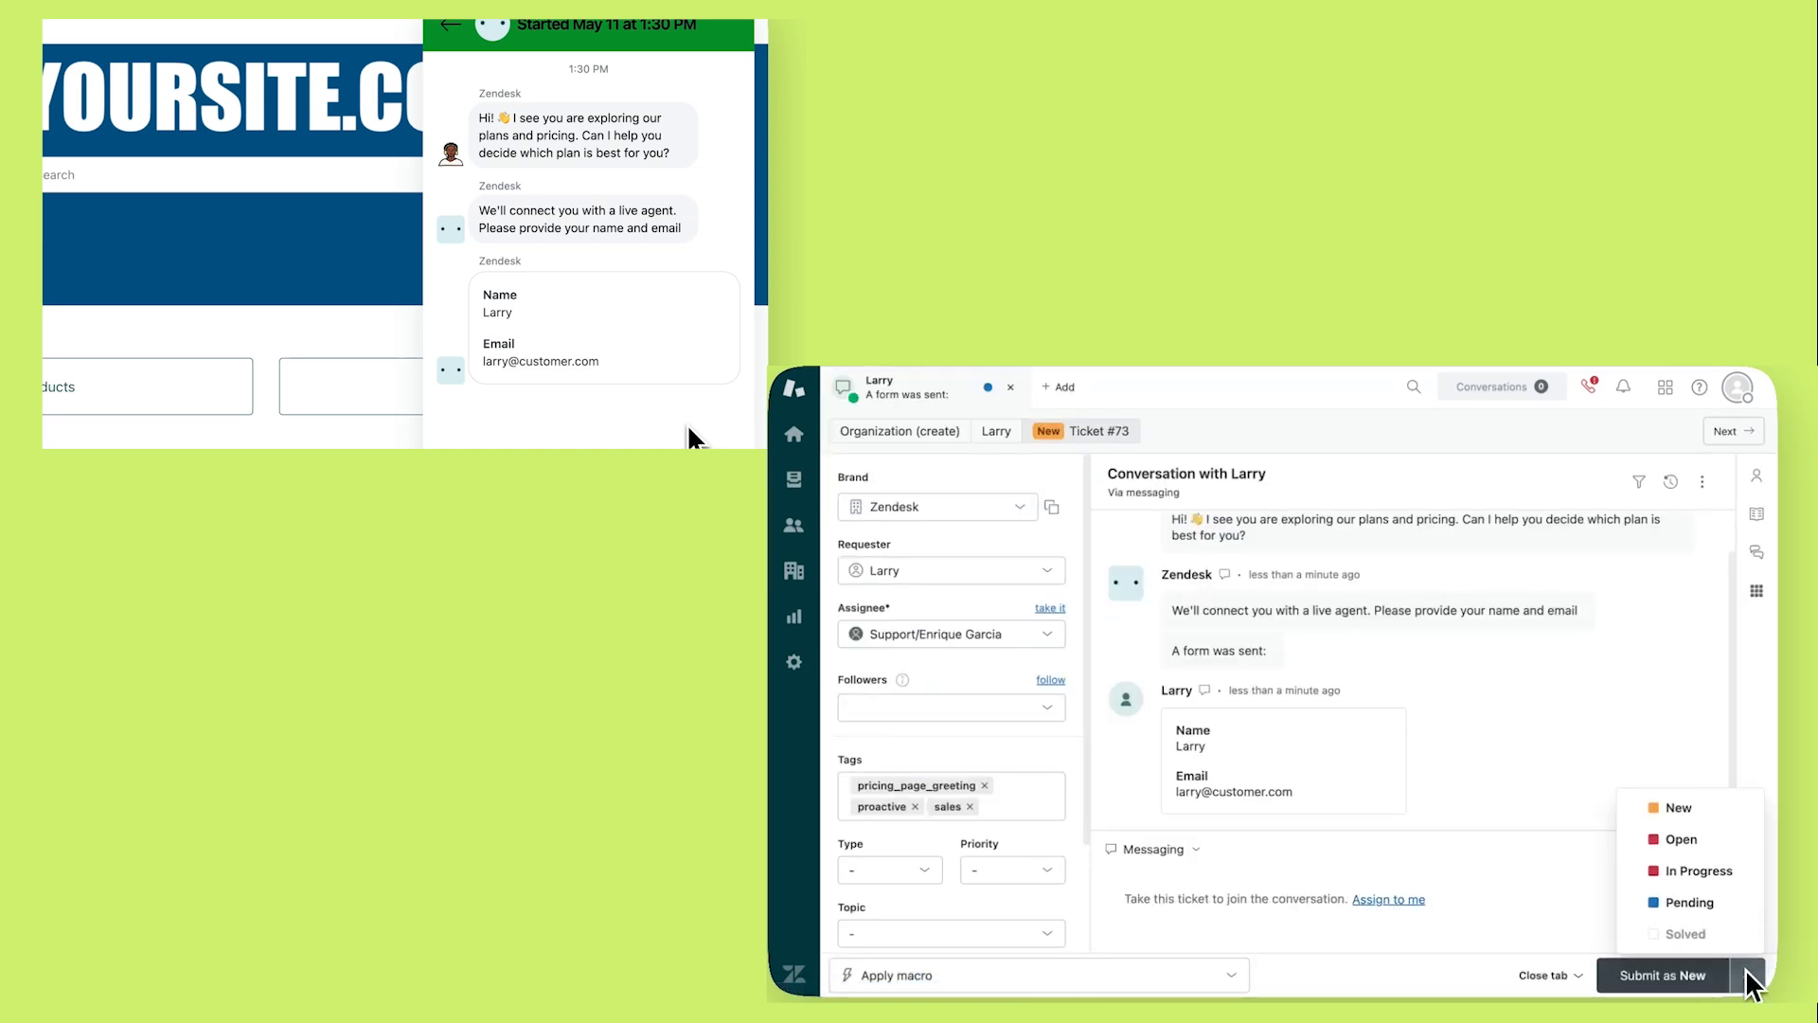
pyautogui.click(1681, 839)
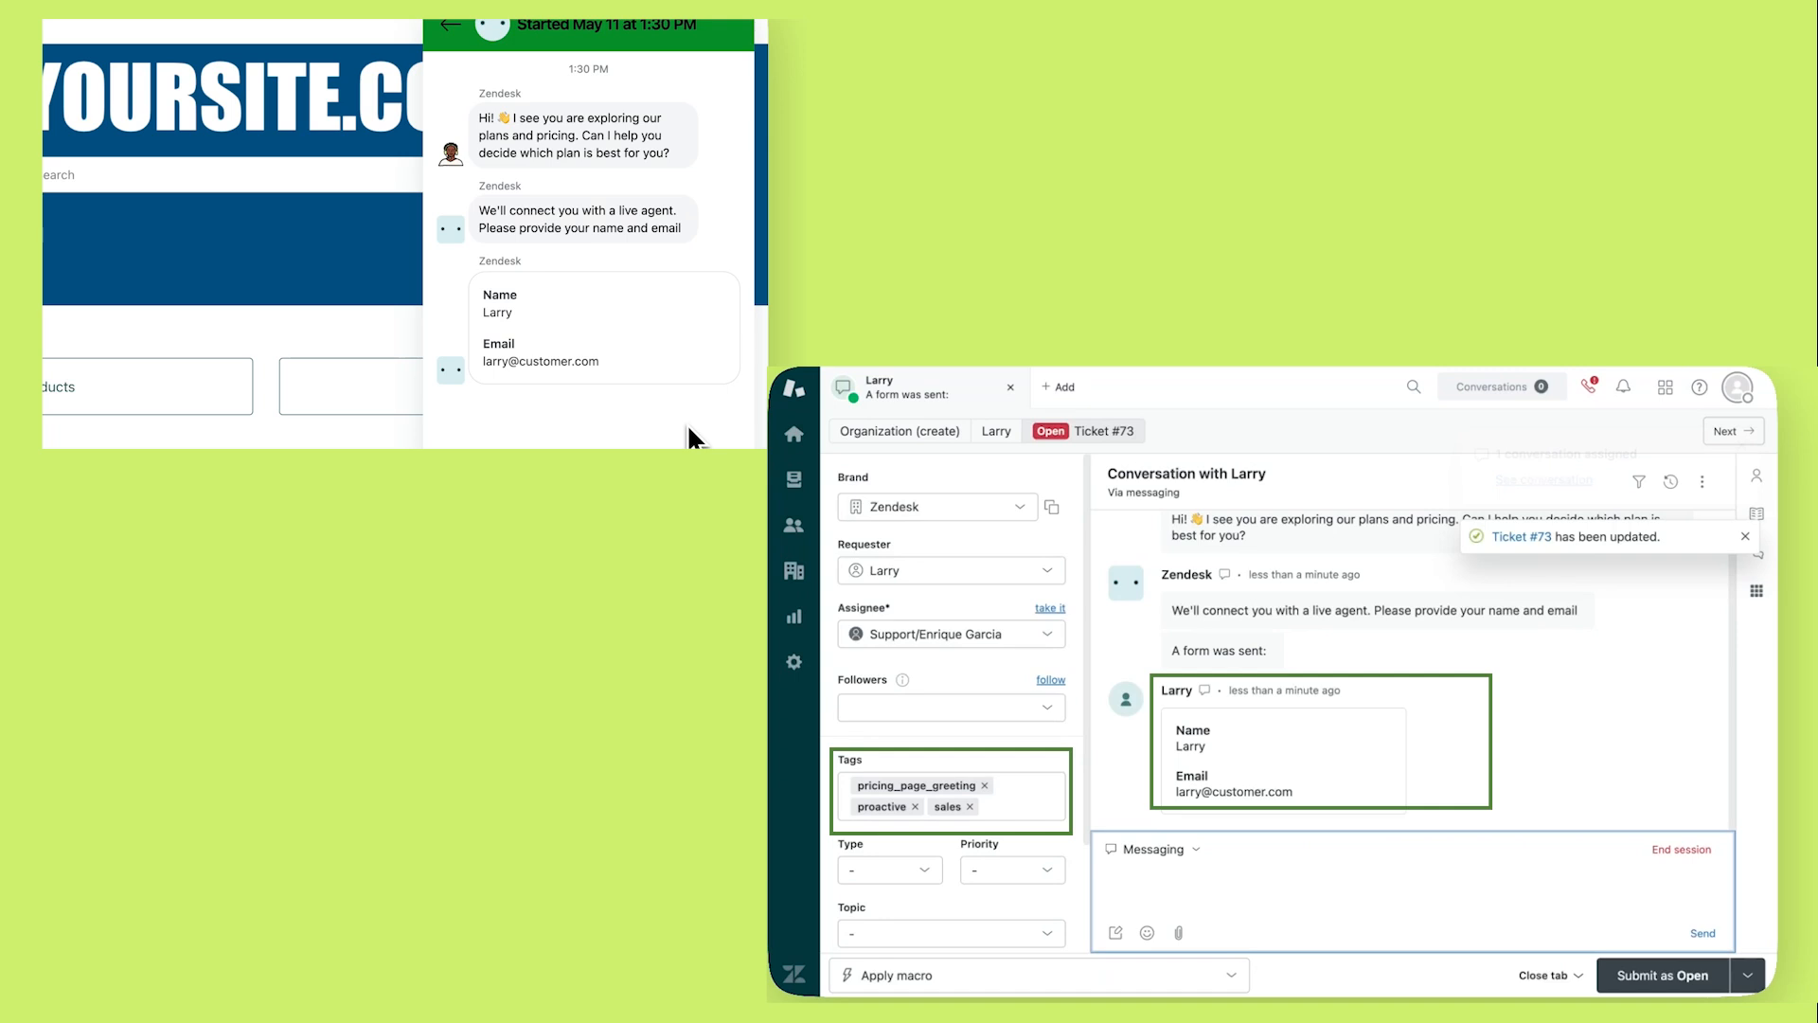
pyautogui.write("Hi Larry, could you tell me a bit about what you're looking for?")
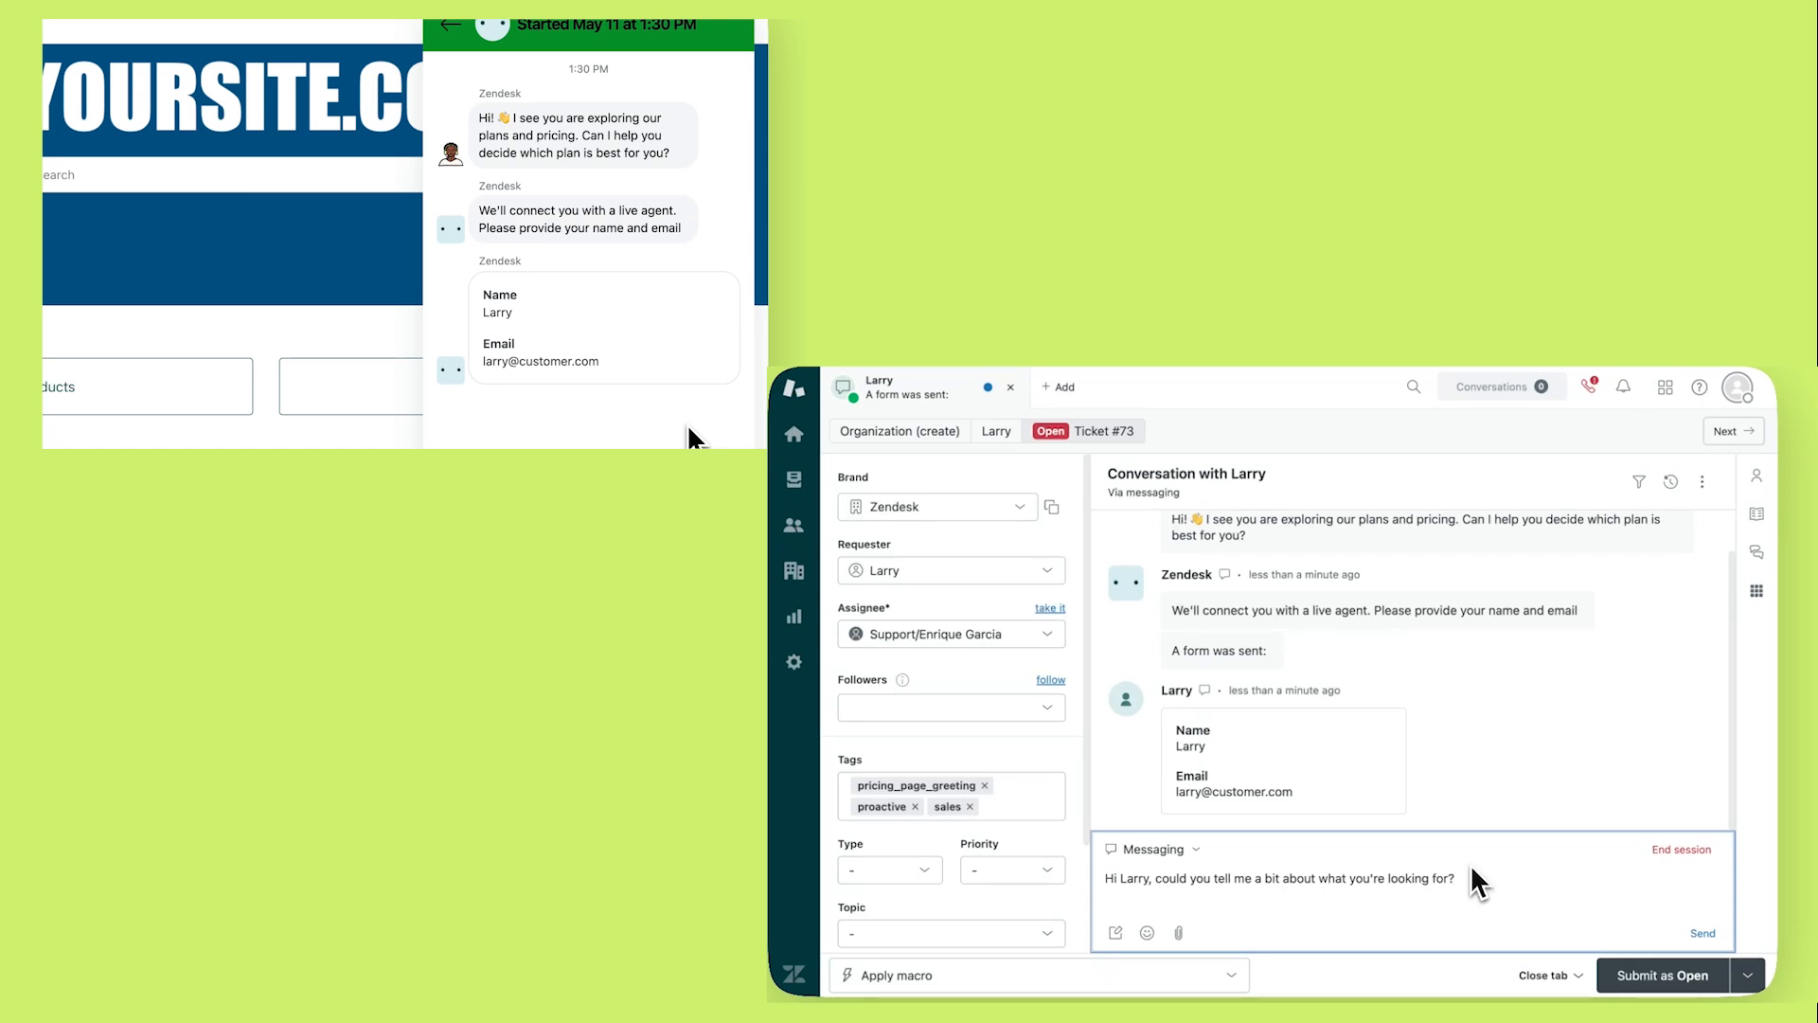
pyautogui.click(1699, 935)
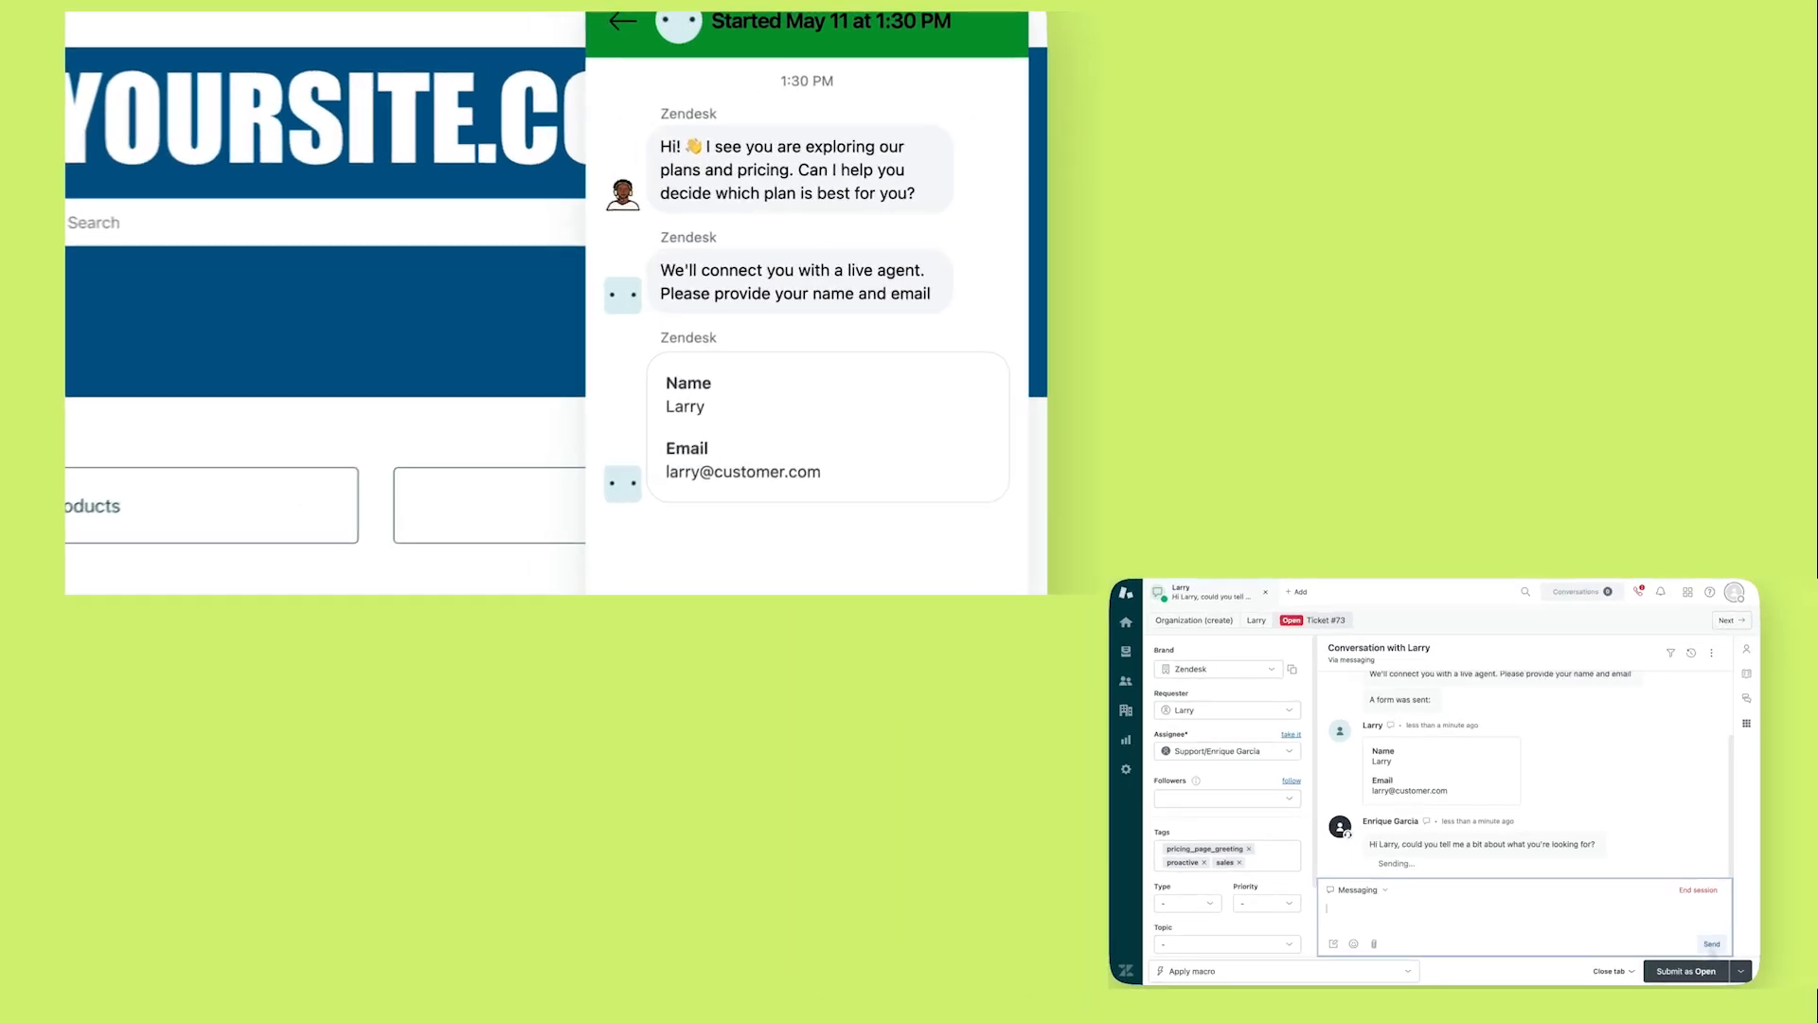